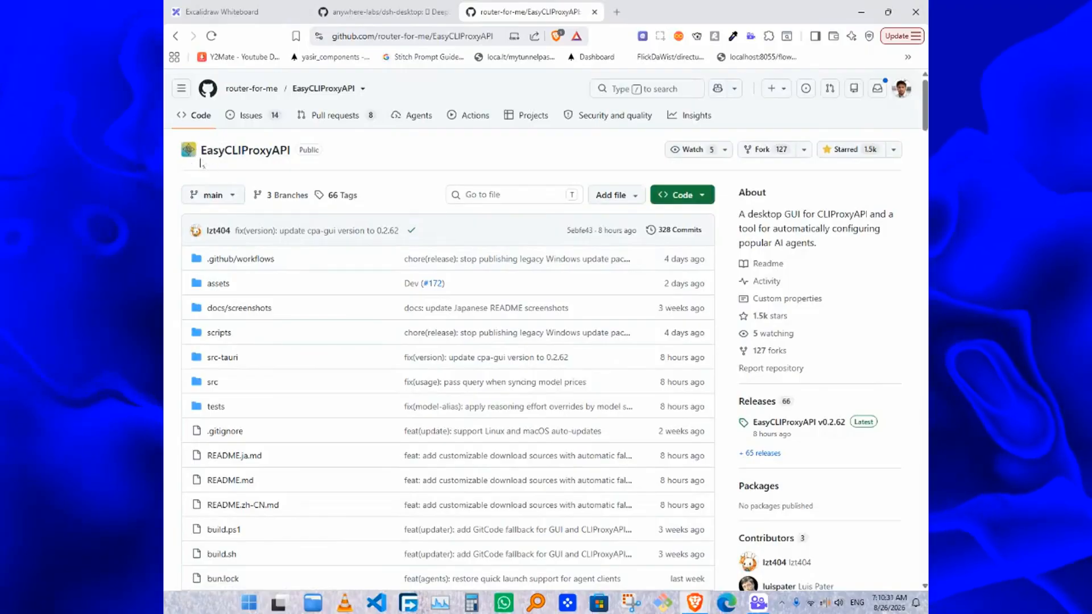
Read through the EasyCLIProxyAPI repository's README, covering the overview, feature tour, supported agent clients and supported platforms
scroll(447, 156, down, 20)
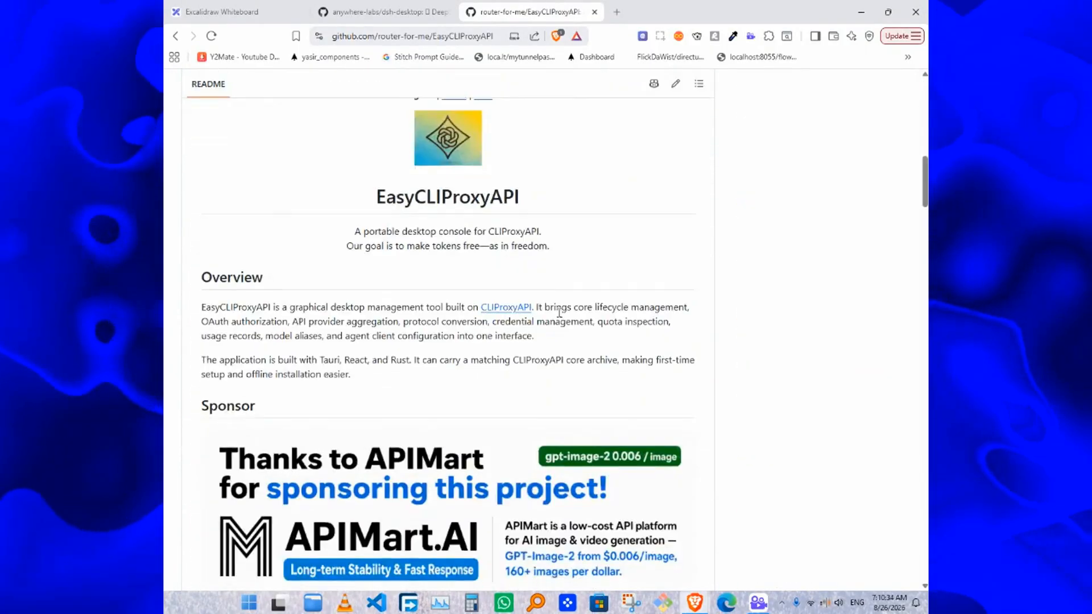
scroll(420, 264, down, 4)
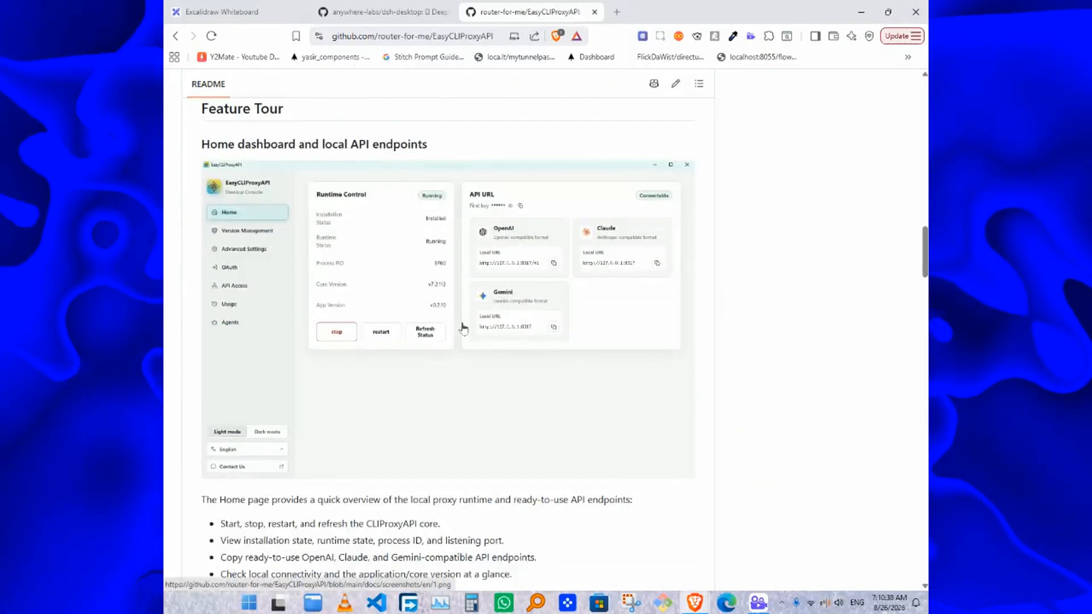
scroll(428, 271, down, 6)
scroll(427, 271, down, 14)
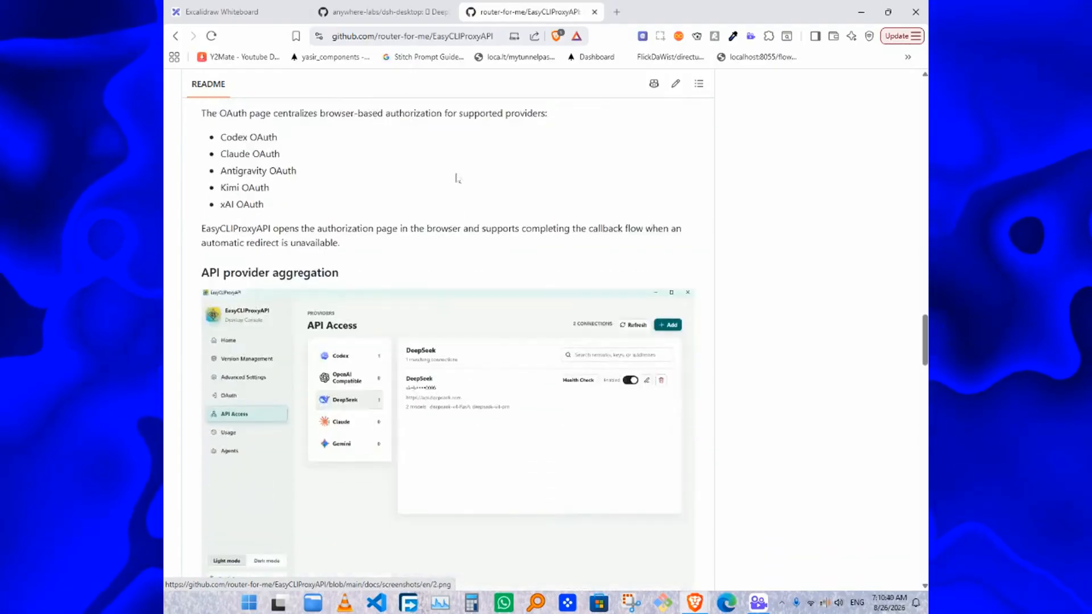
scroll(402, 217, down, 15)
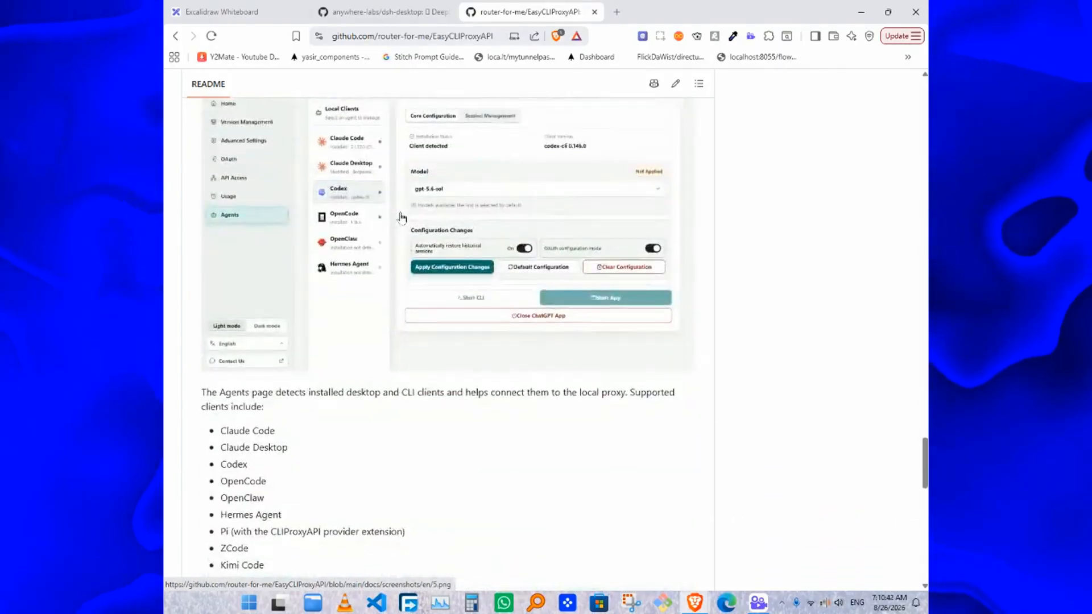
scroll(340, 221, down, 9)
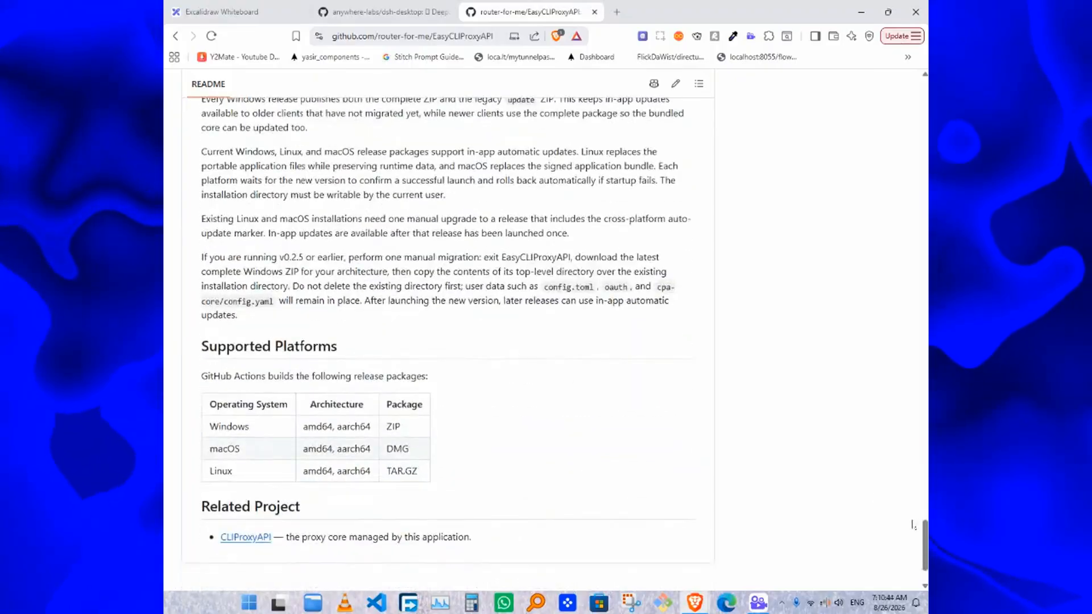
drag(205, 324, 241, 359)
click(702, 442)
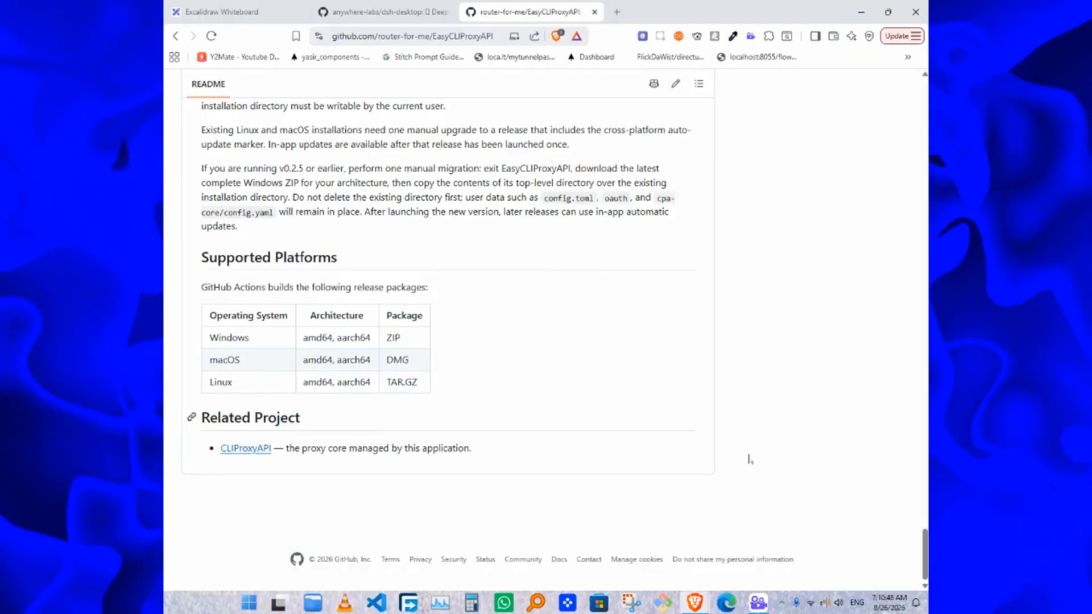
Open the release page of the latest version, EasyCLIProxyAPI v0.2.62, from the repository's main page
scroll(702, 441, up, 15)
scroll(783, 205, up, 7)
scroll(764, 244, down, 5)
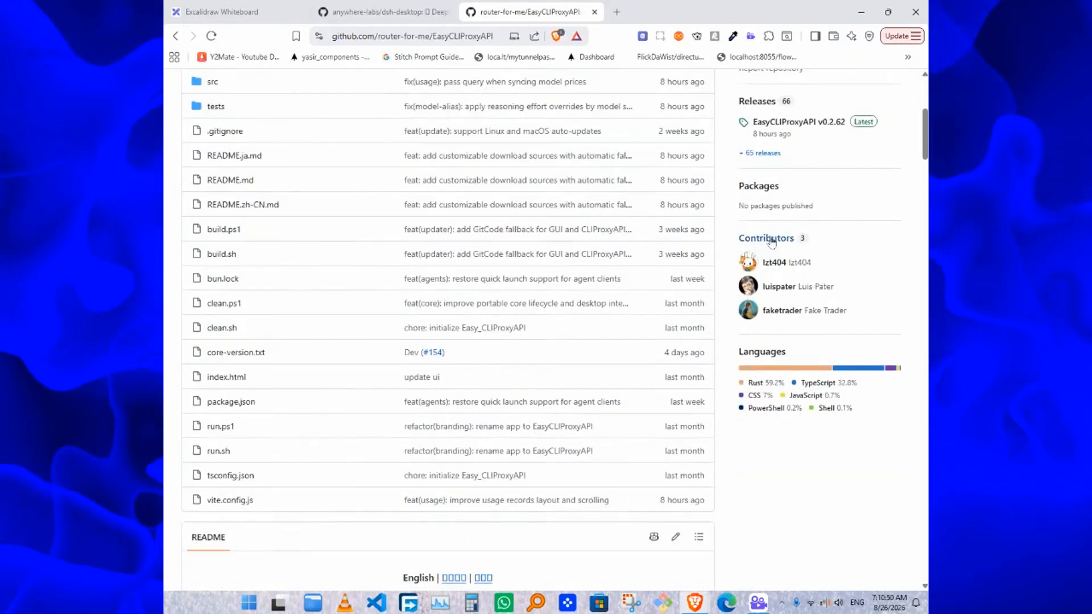
scroll(816, 181, up, 1)
click(798, 187)
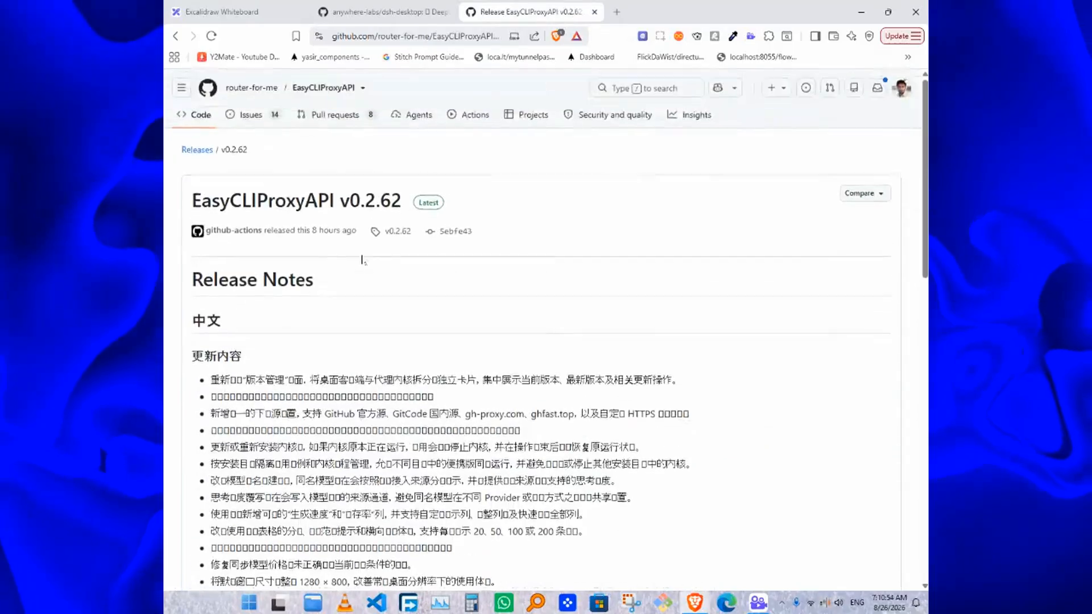
Examine the v0.2.62 release notes, the special notice and the downloadable assets for macOS, Linux and Windows
scroll(261, 222, down, 8)
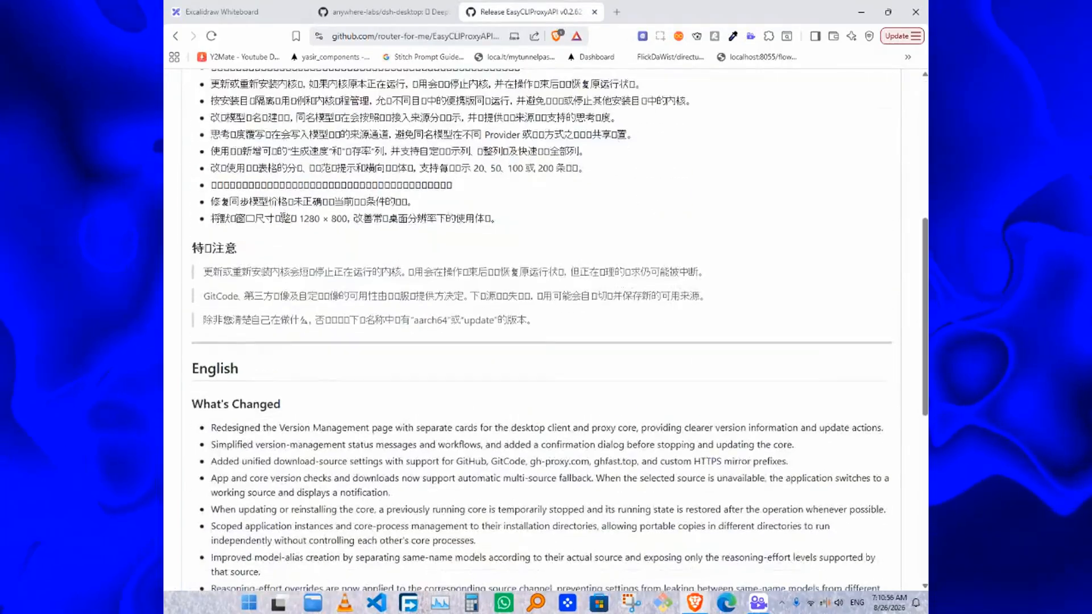
double_click(294, 256)
scroll(294, 257, down, 2)
drag(218, 208, 623, 400)
click(533, 286)
scroll(533, 286, down, 7)
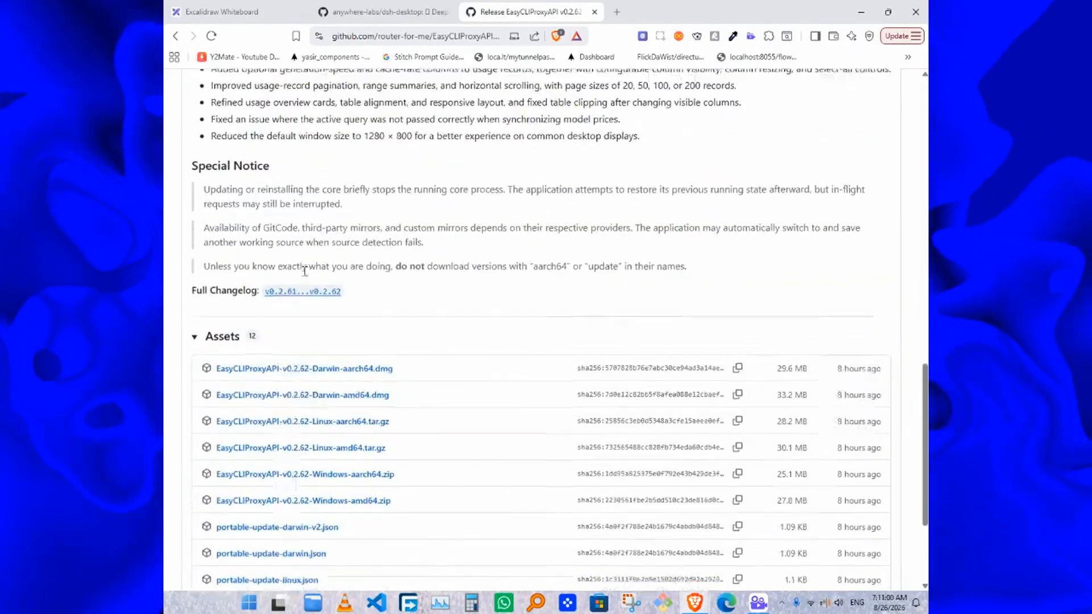
drag(211, 262, 326, 290)
click(205, 317)
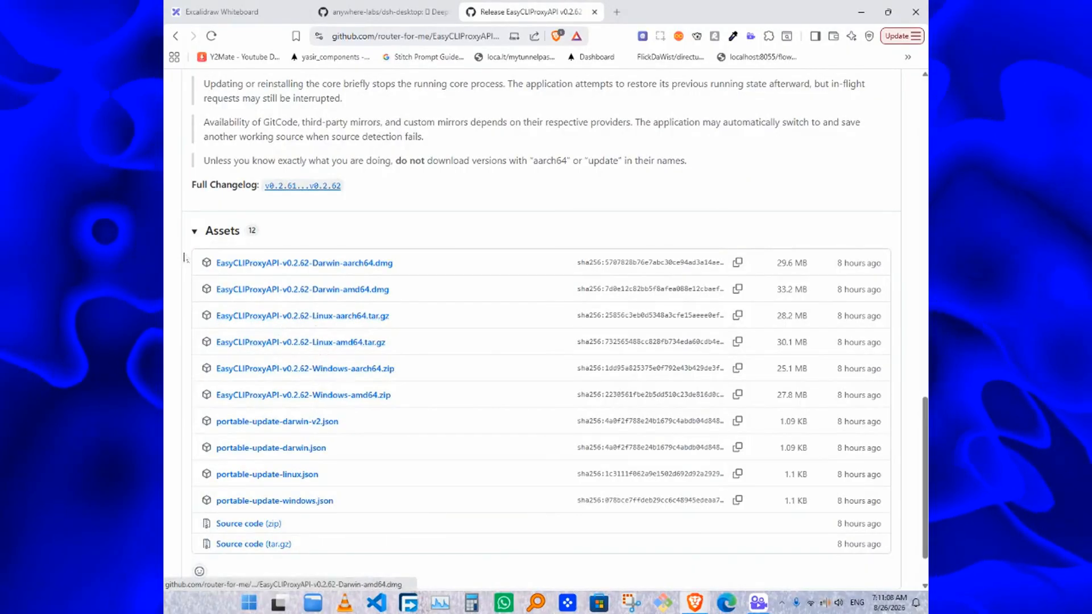
scroll(306, 347, down, 2)
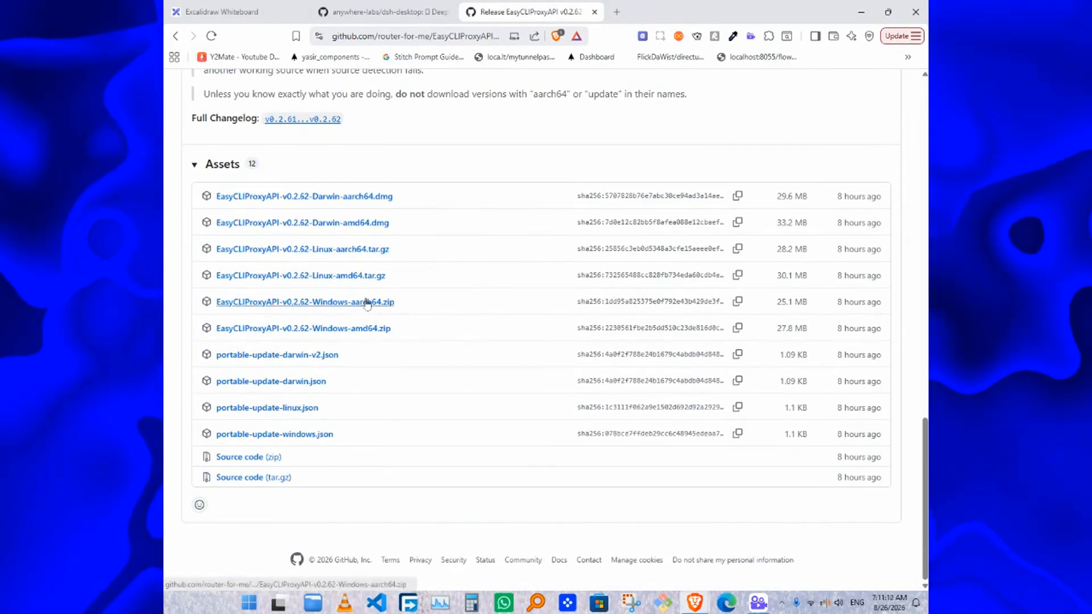
Switch to the desktop, minimize the screen recorder window and launch the EasyCLIProxyAPI application
key(super+d)
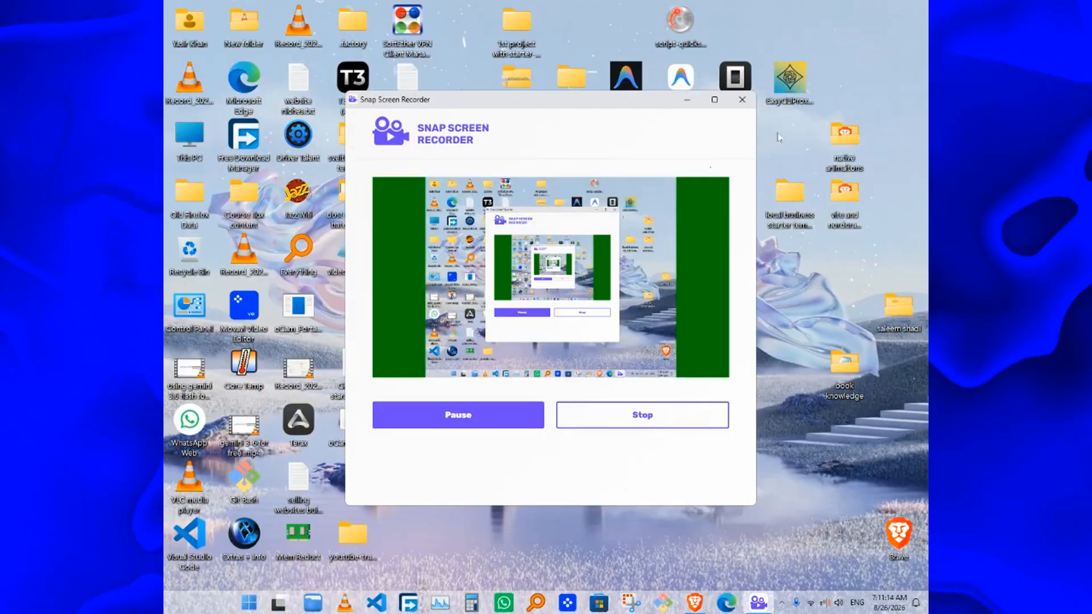
click(687, 99)
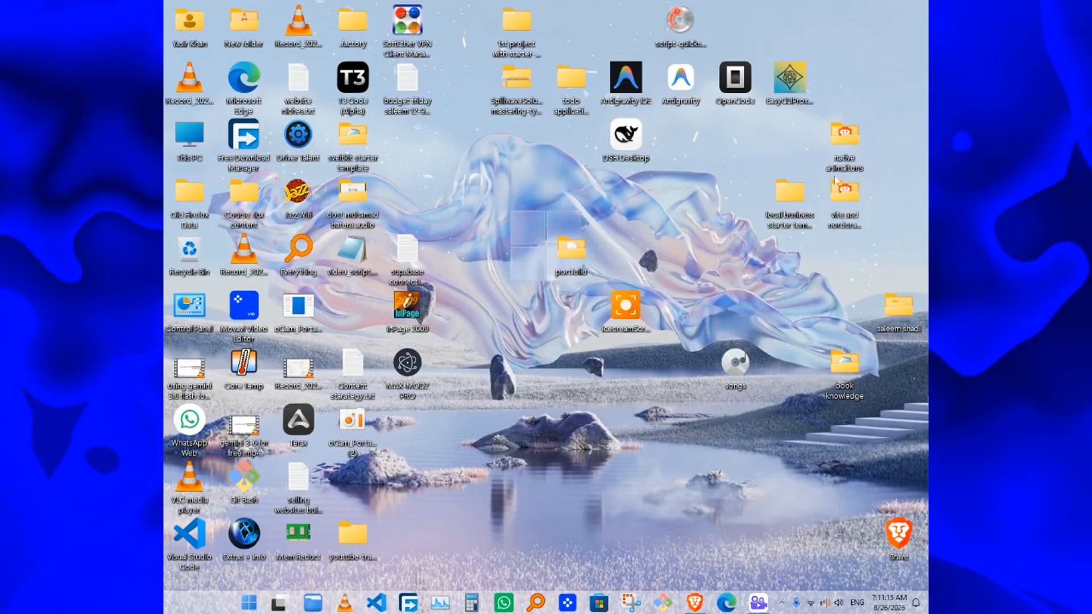
click(789, 80)
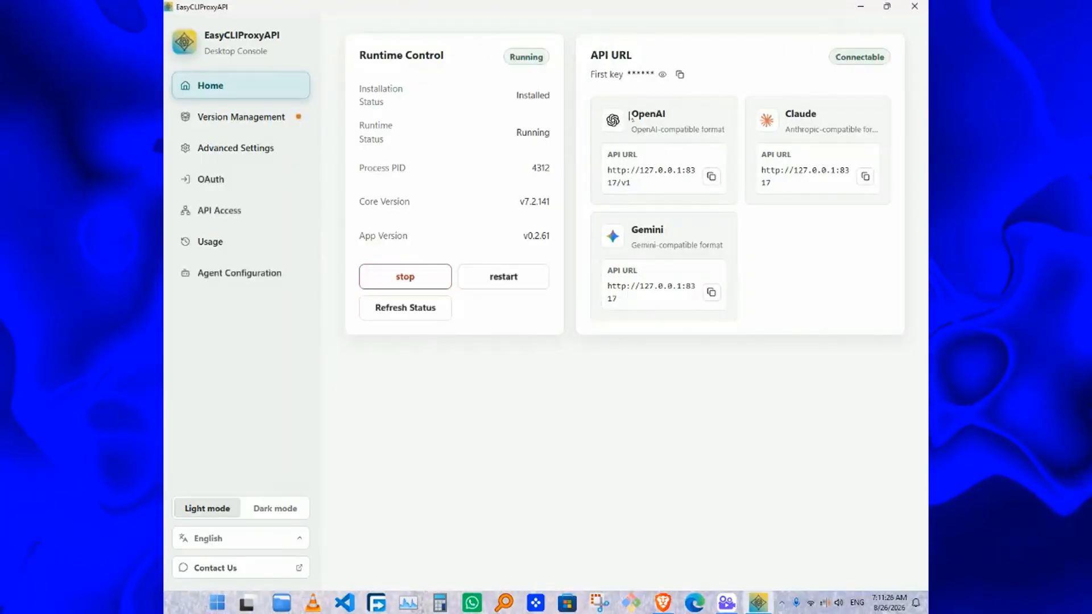
Examine the home dashboard's OpenAI, Claude and Gemini API URLs and its runtime control details
click(693, 116)
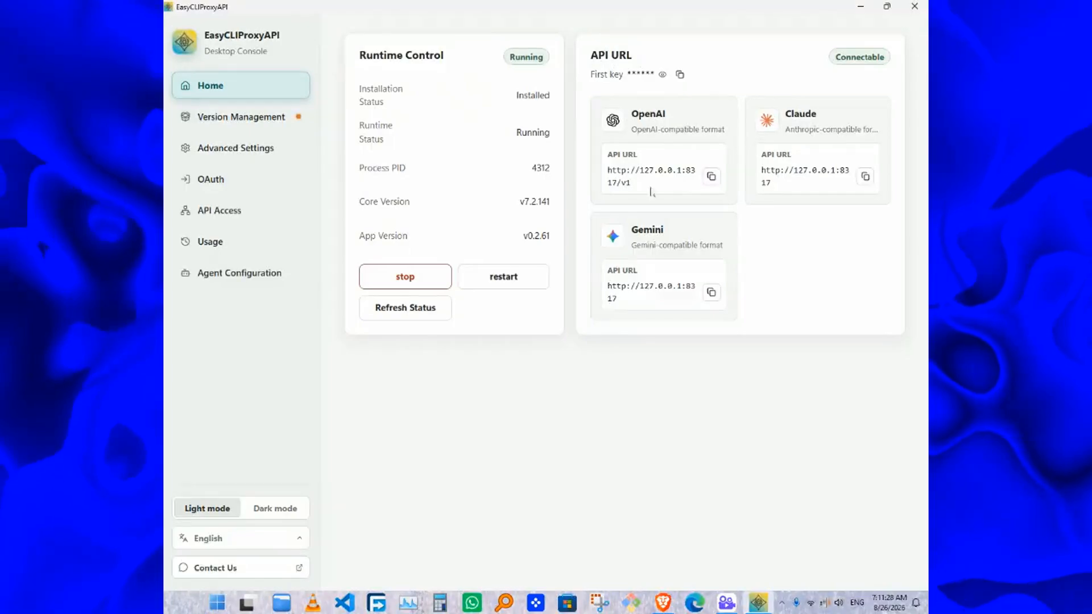
drag(620, 172, 682, 185)
drag(770, 172, 802, 177)
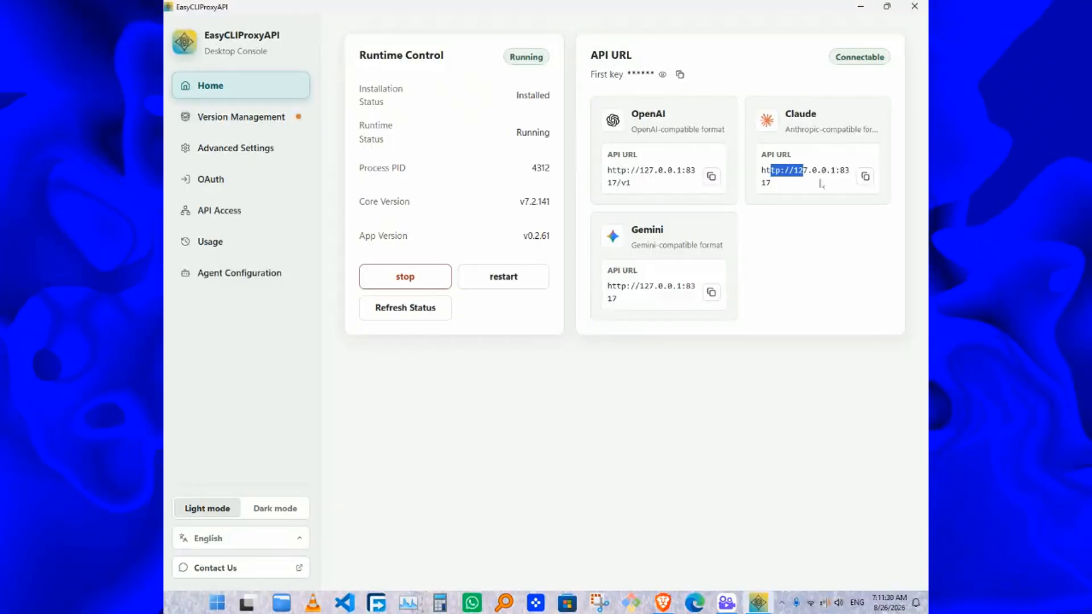
triple_click(606, 299)
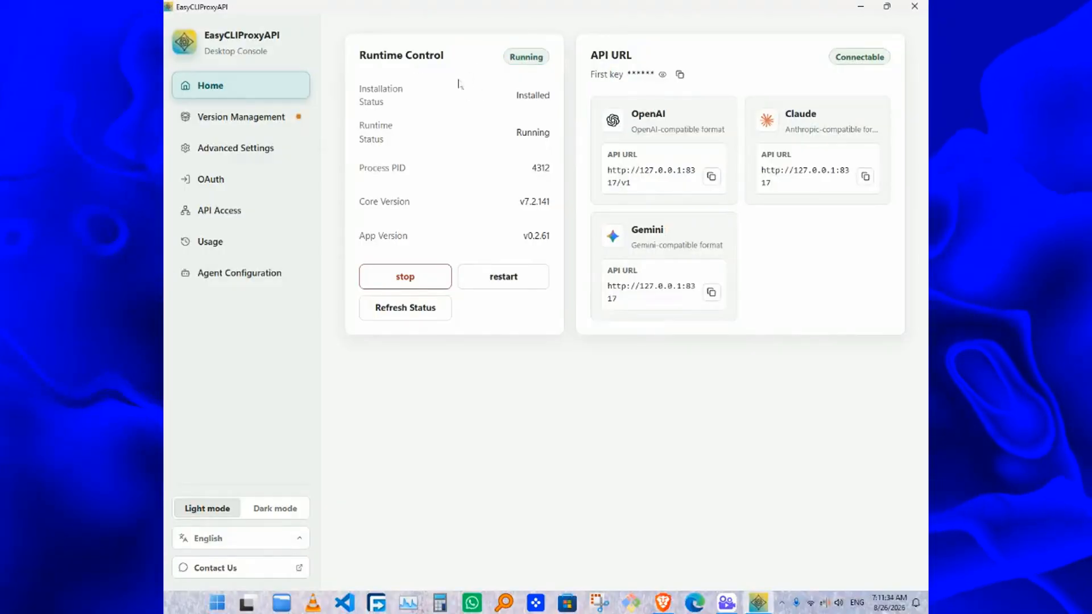
click(402, 134)
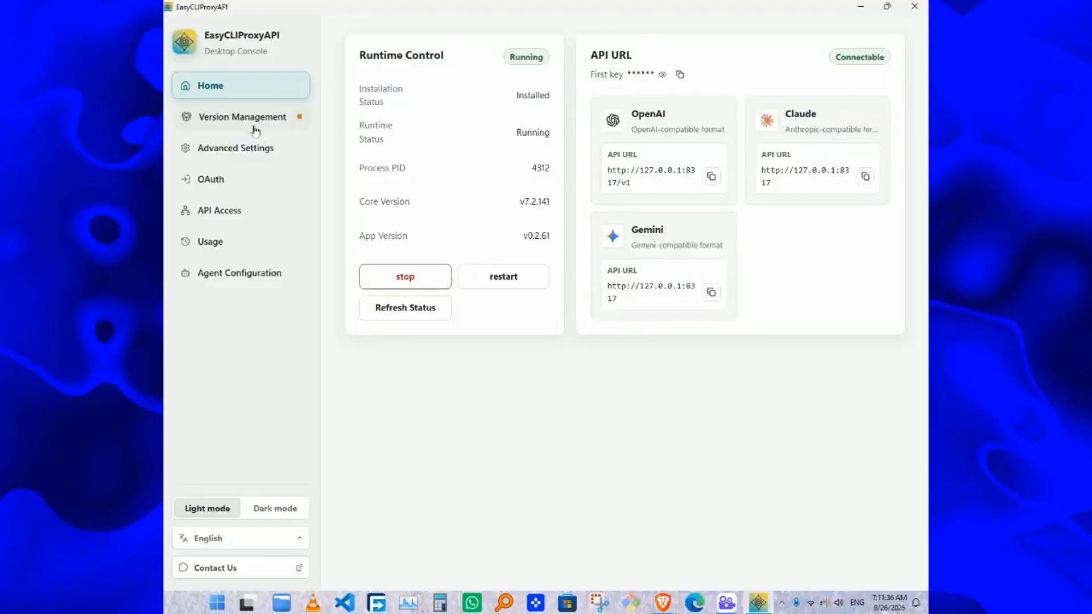
Open the OAuth sign-in page and review the available providers, including Antigravity, Claude and xAI
click(243, 150)
click(239, 178)
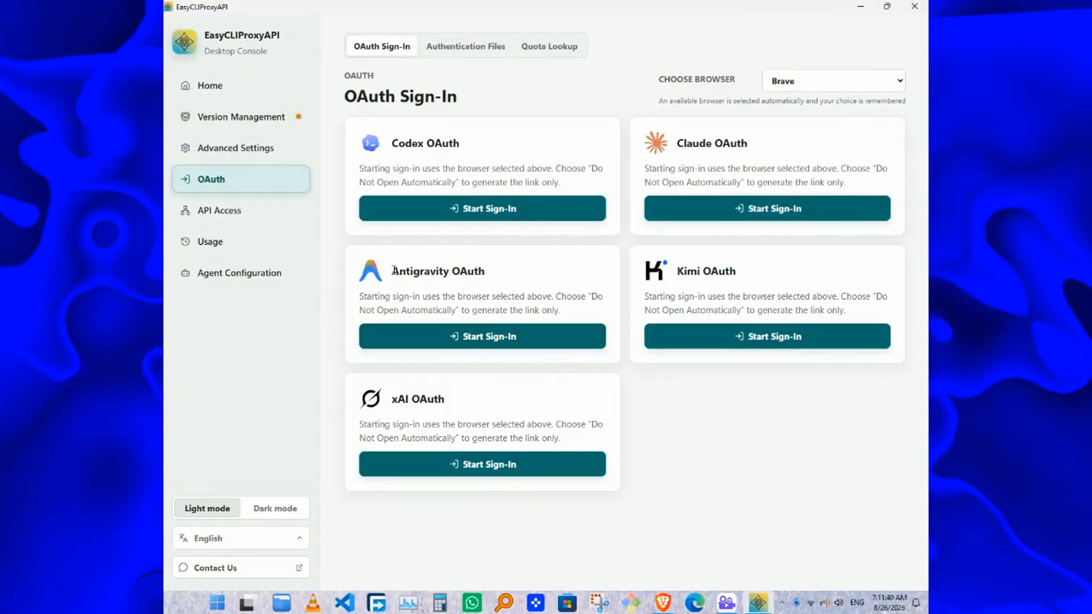
drag(391, 271, 497, 275)
click(535, 276)
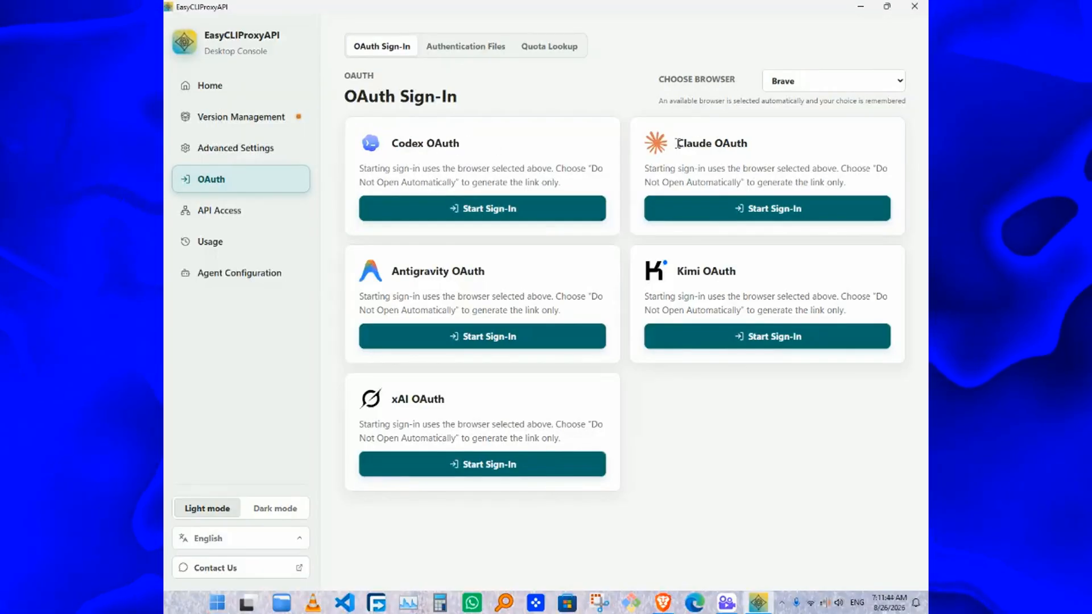
drag(676, 144, 749, 144)
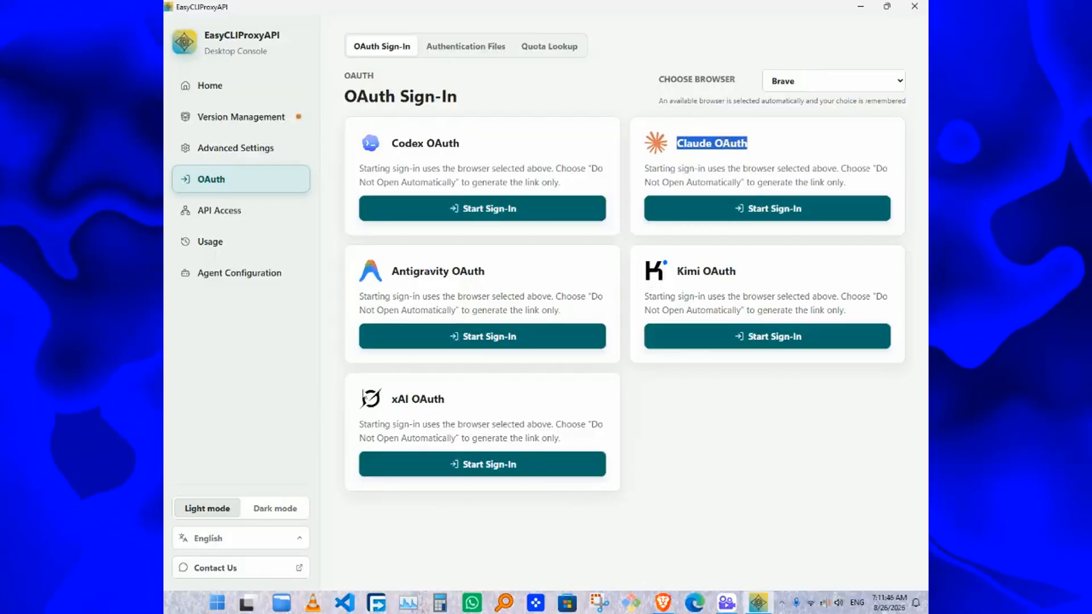
drag(361, 392, 447, 400)
click(470, 409)
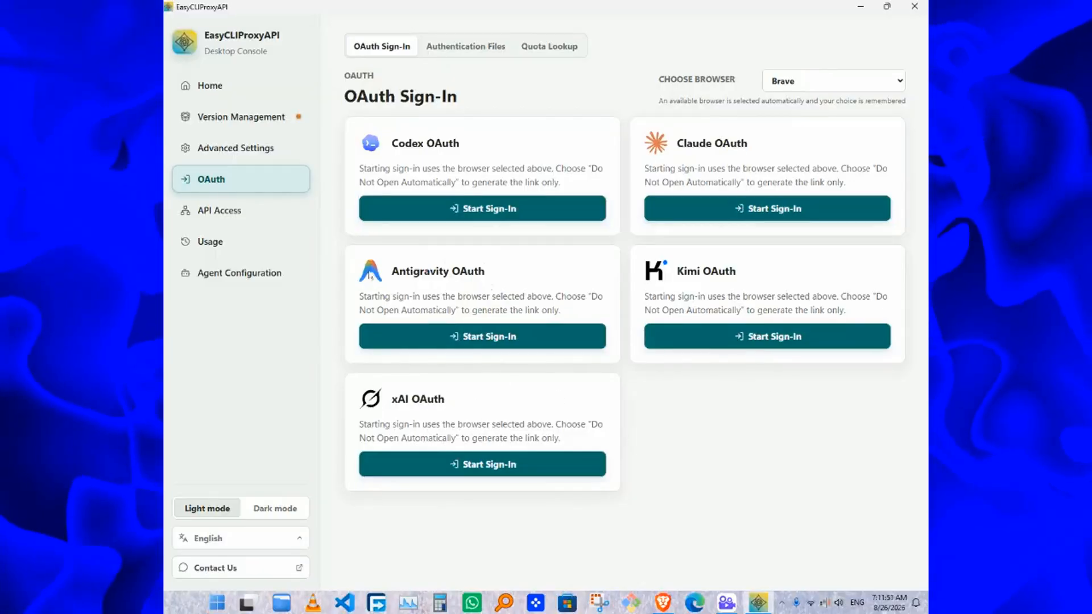
triple_click(451, 278)
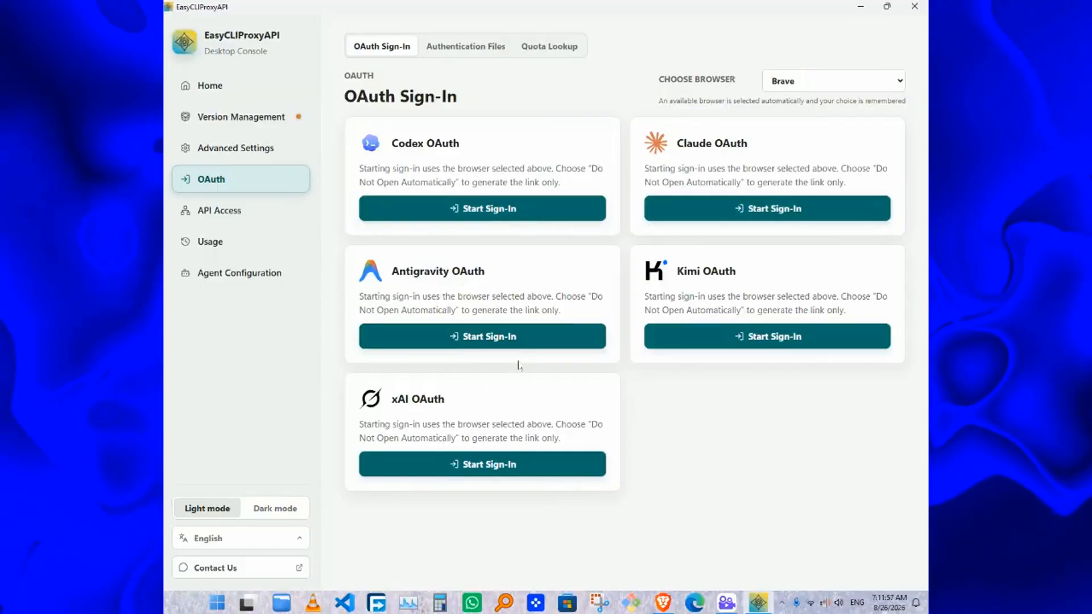
Sign in to Antigravity OAuth with a Google account in the browser and close the finished authentication tab
click(465, 331)
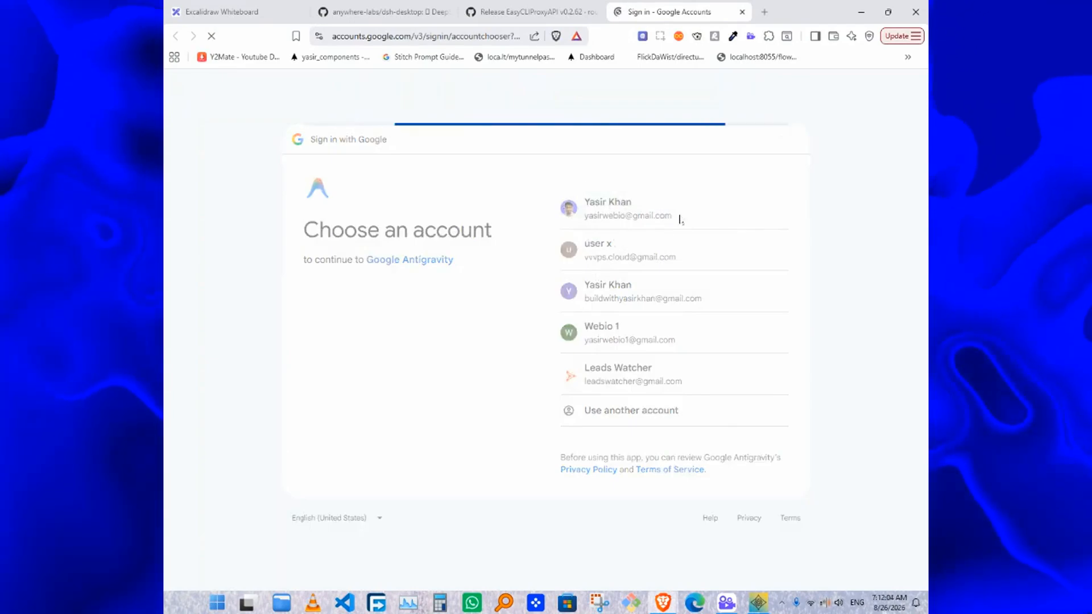
click(732, 414)
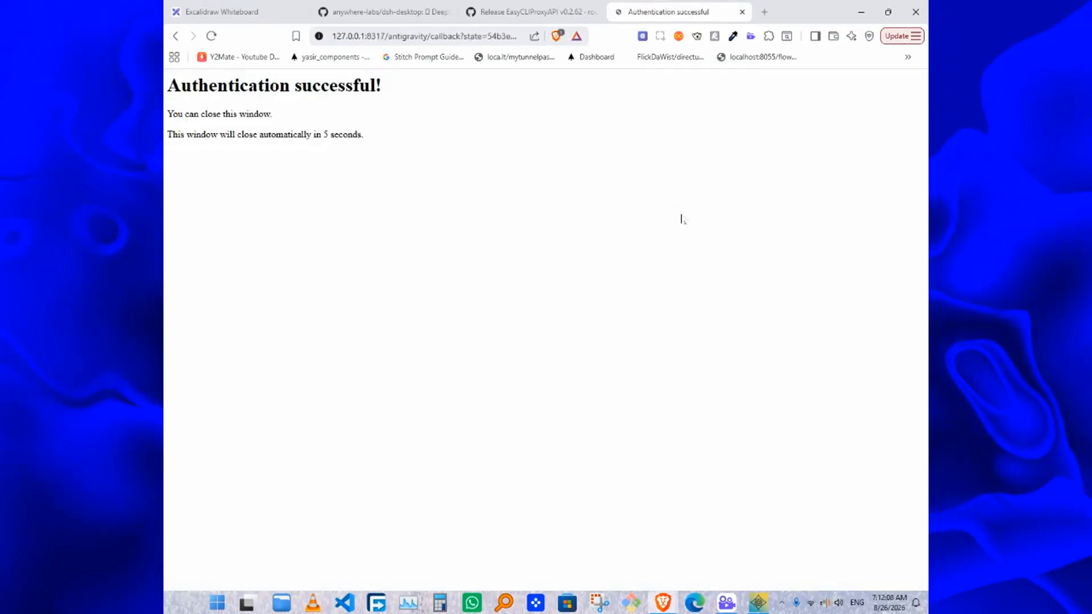
drag(301, 123, 218, 86)
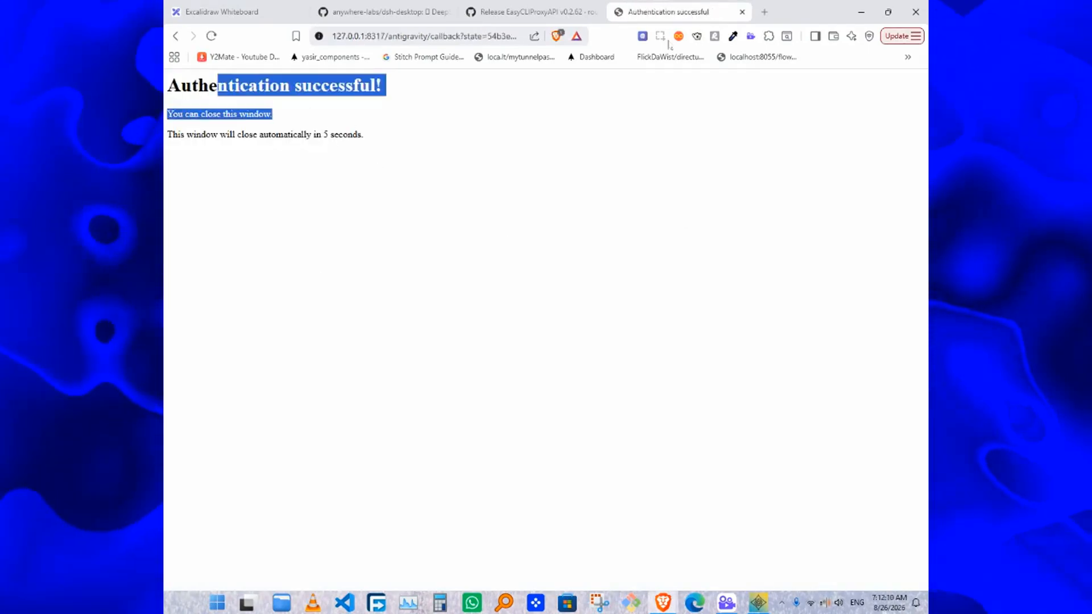
click(742, 12)
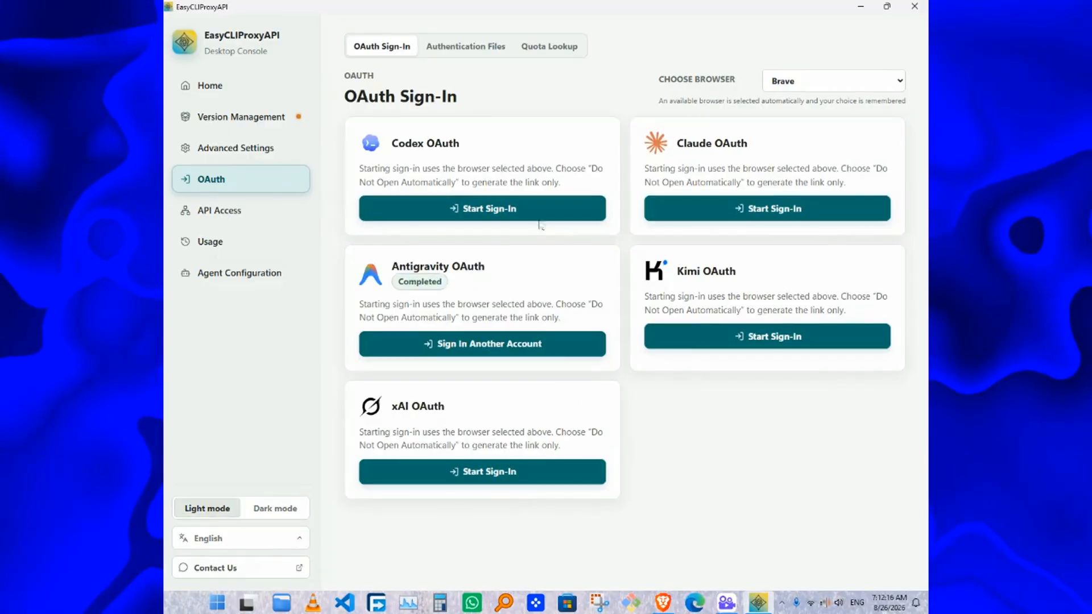
Show the saved authentication files and check the Antigravity accounts listed there
click(459, 48)
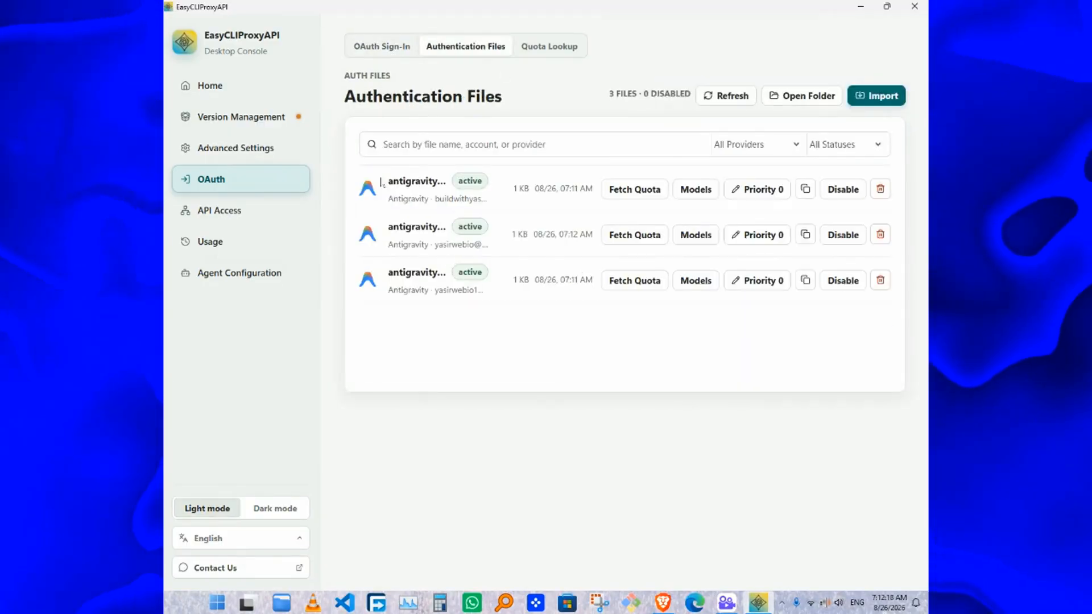
drag(381, 182, 673, 361)
click(604, 319)
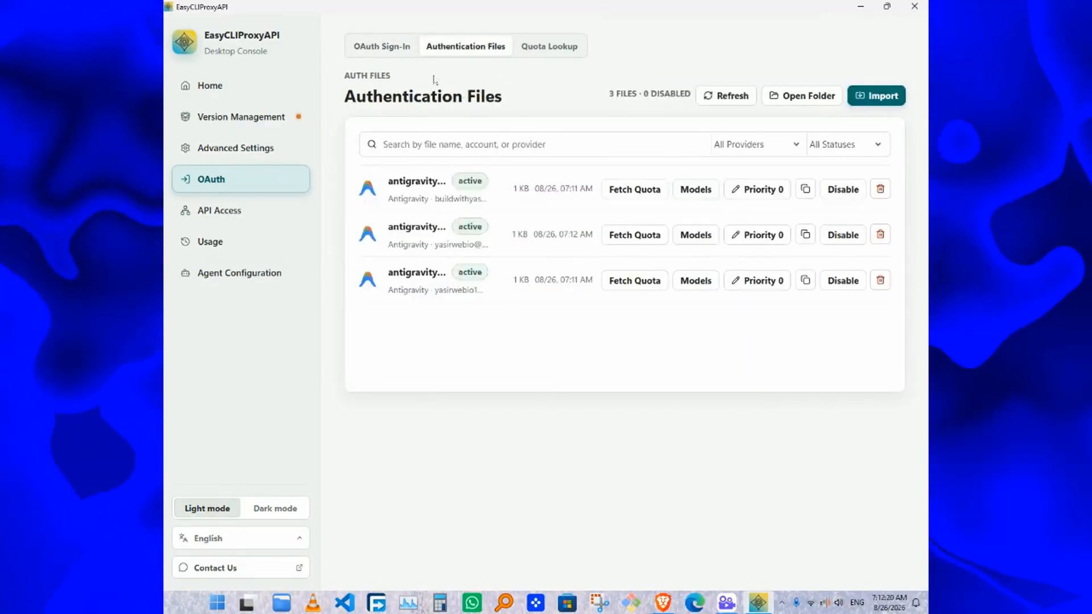
Fetch the quota for each of the three Antigravity credentials and examine their remaining weekly and five-hour limits
click(548, 47)
click(532, 219)
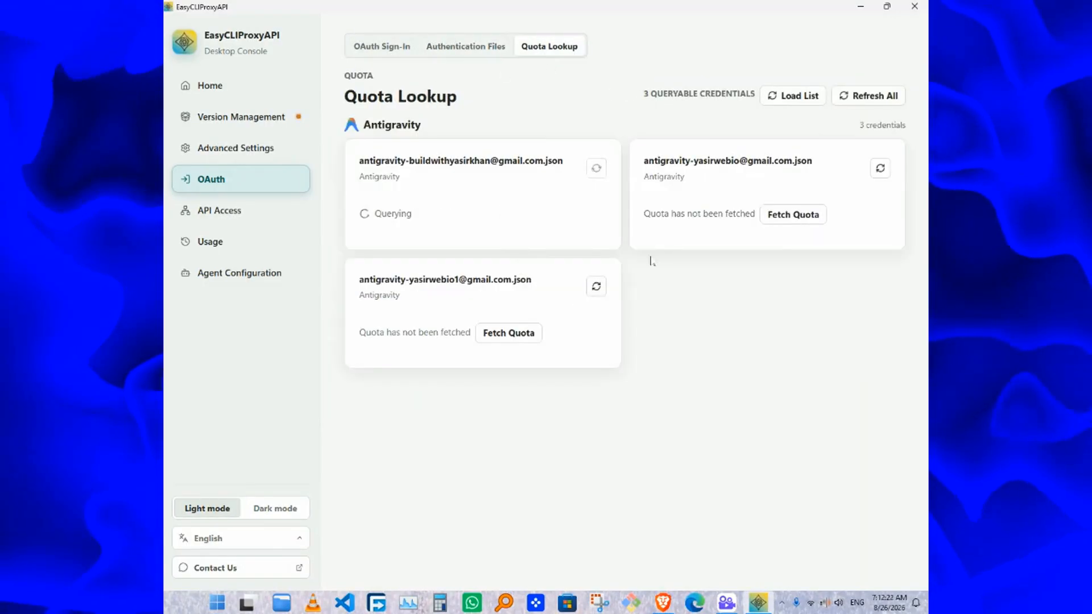
click(796, 221)
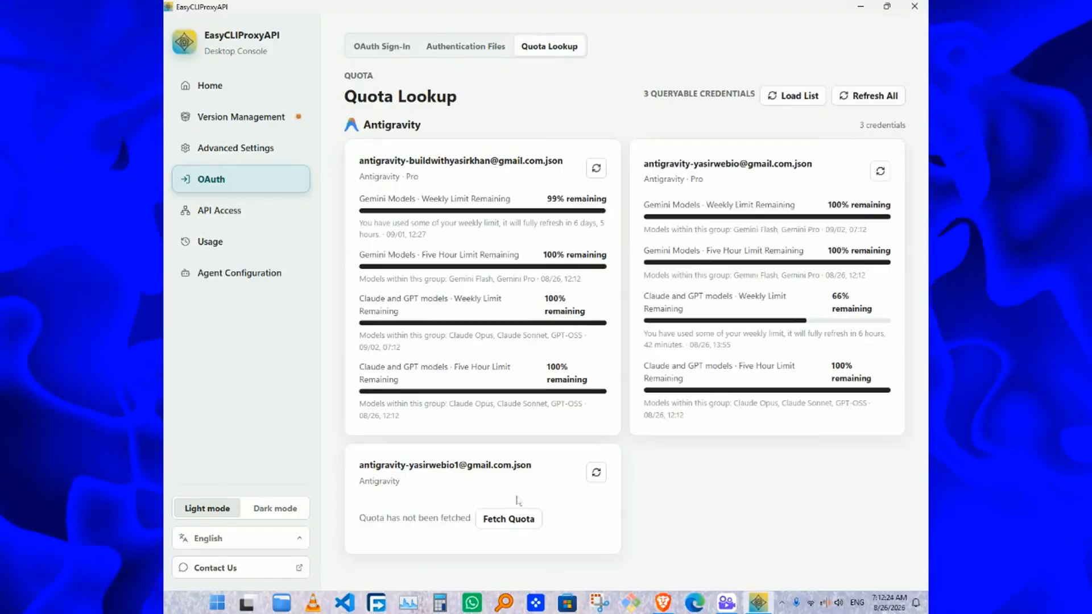
click(517, 515)
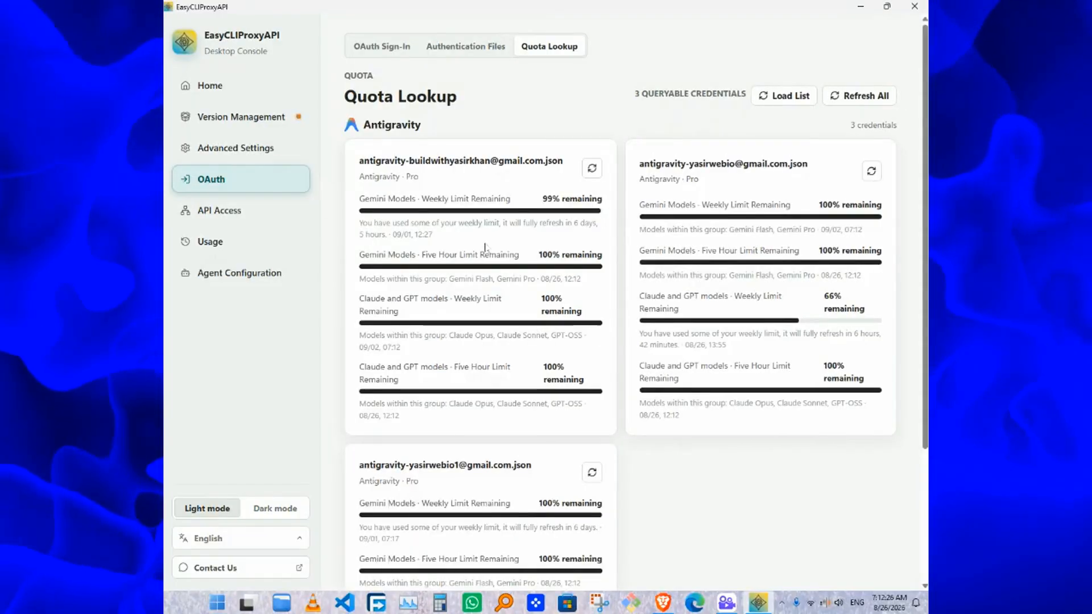
drag(542, 201, 598, 225)
click(661, 295)
scroll(711, 267, down, 4)
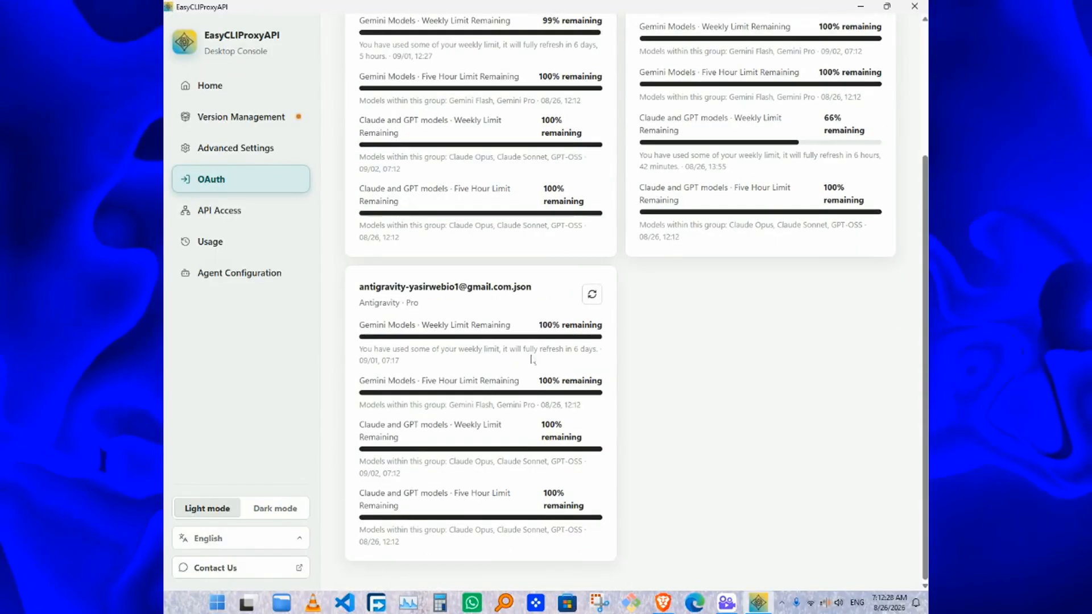
scroll(613, 63, up, 4)
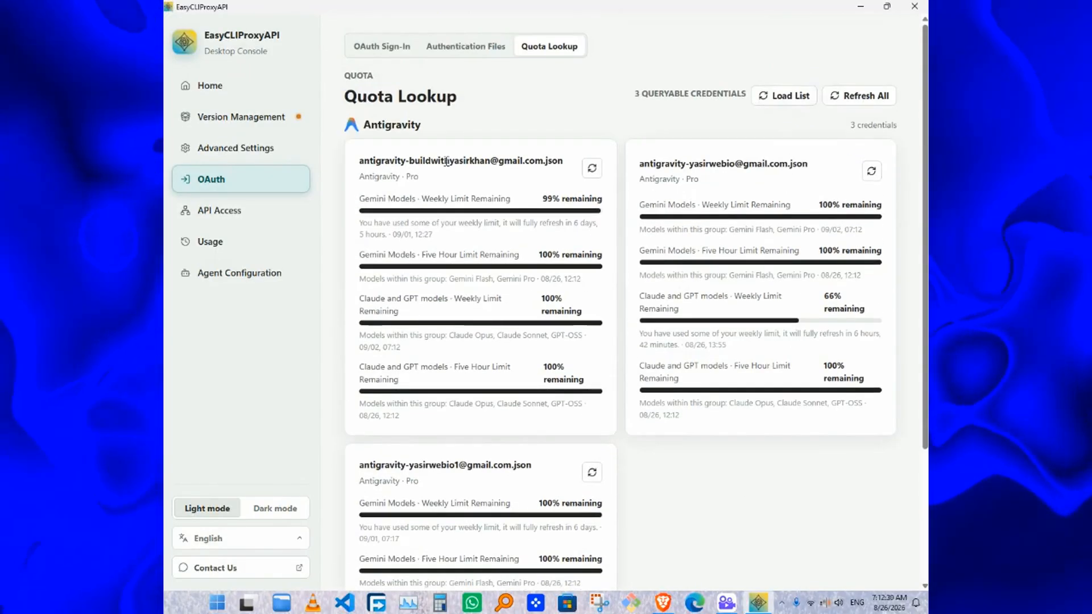
Compare the remaining Gemini, Claude and GPT quotas of the first two Antigravity credentials
drag(410, 165, 546, 162)
click(589, 360)
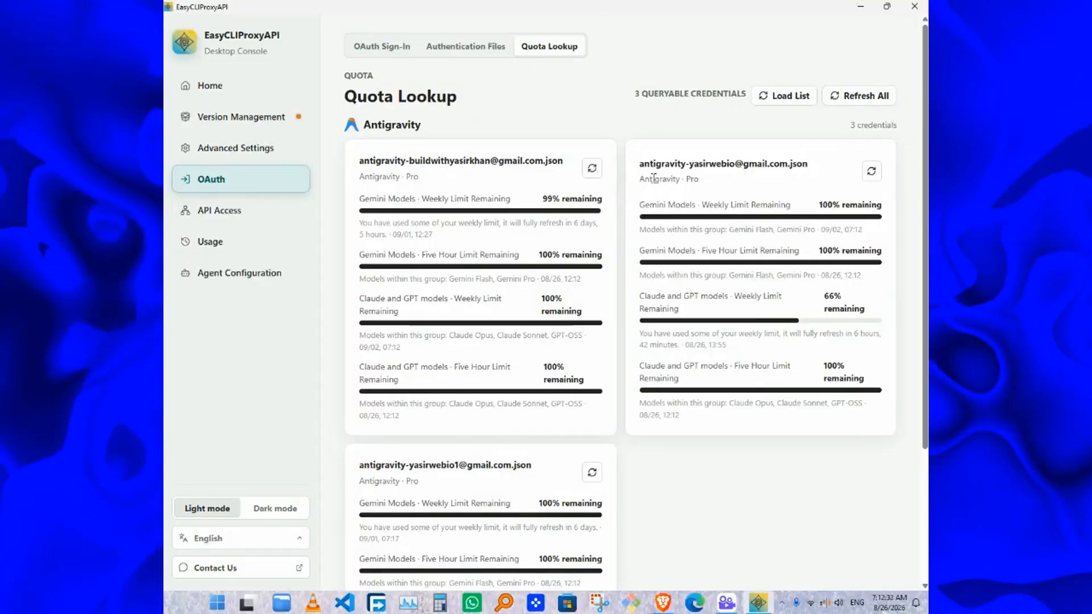
drag(638, 165, 808, 164)
click(782, 199)
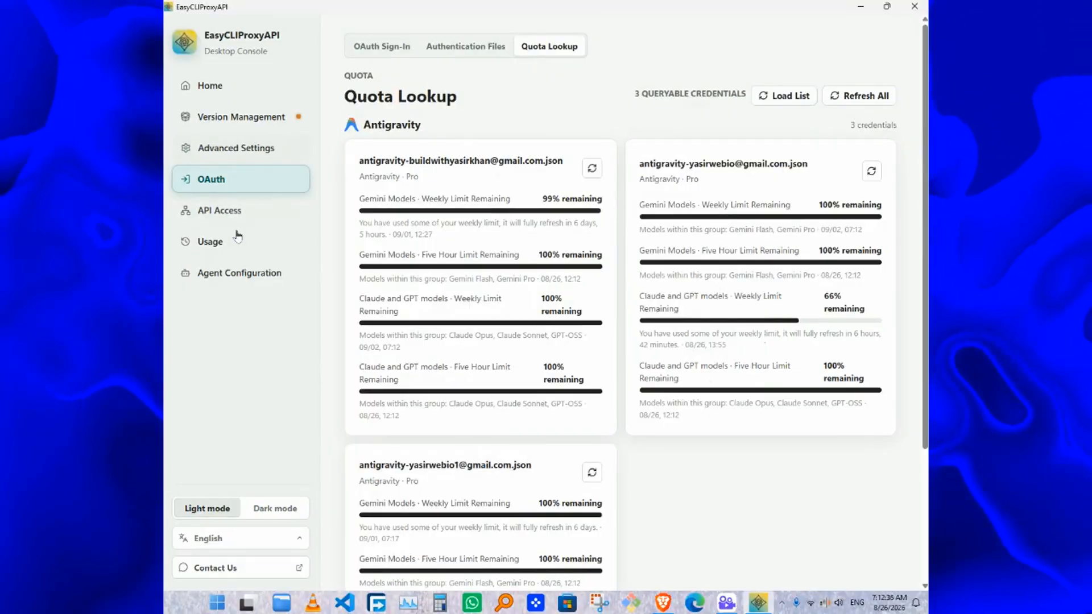
Open the agent configuration and look through the supported local clients, including ZCode
click(237, 283)
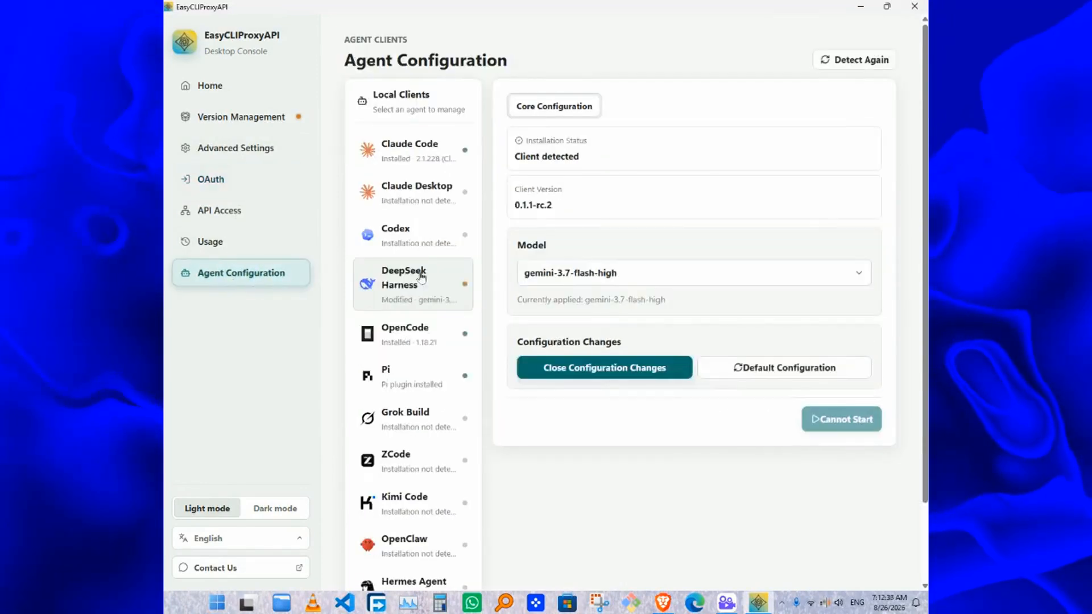
scroll(414, 408, down, 3)
scroll(427, 361, up, 3)
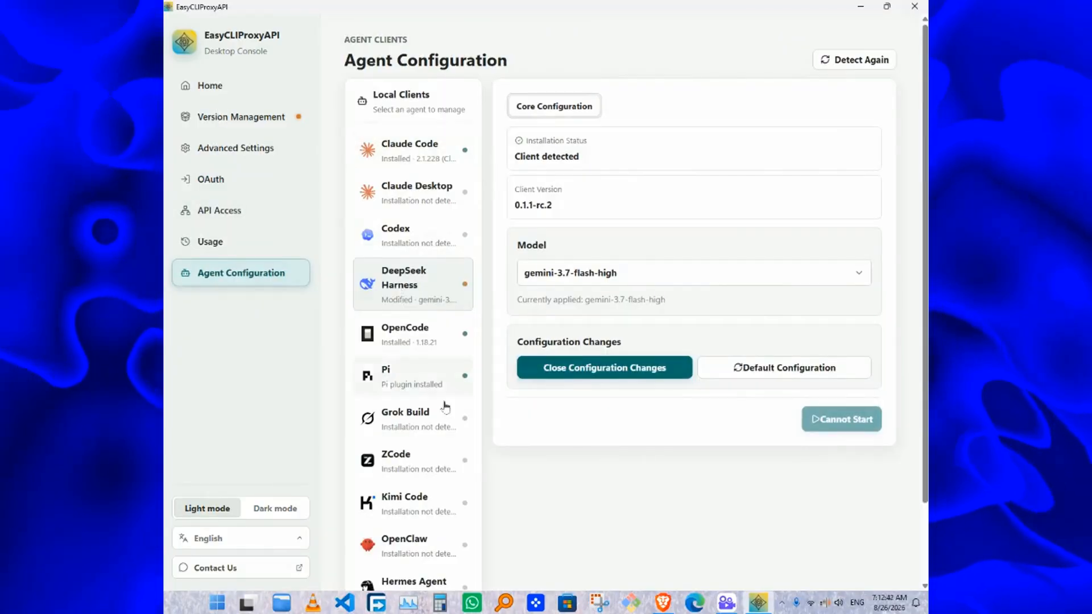
scroll(410, 398, down, 3)
click(413, 499)
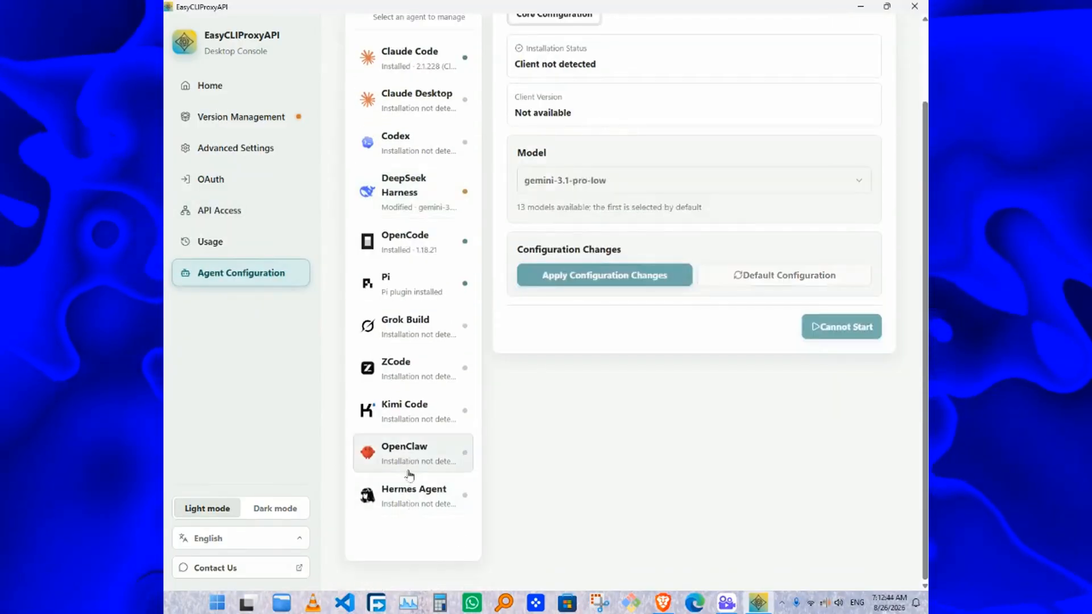
click(405, 375)
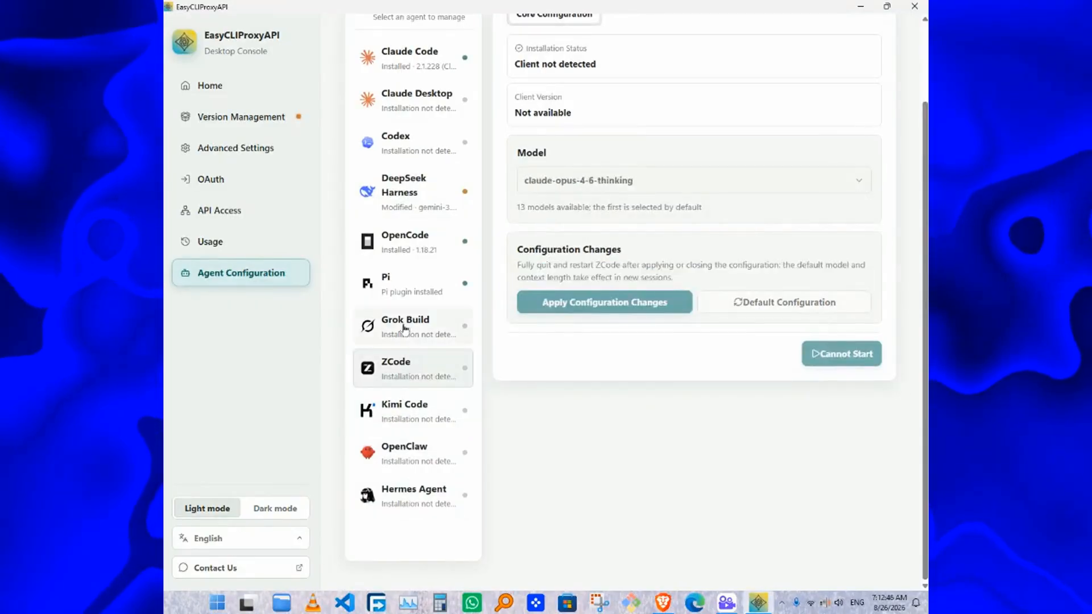
Review the configuration pages of the Pi, OpenCode, DeepSeek Harness and Claude Code clients
click(401, 287)
scroll(401, 364, up, 3)
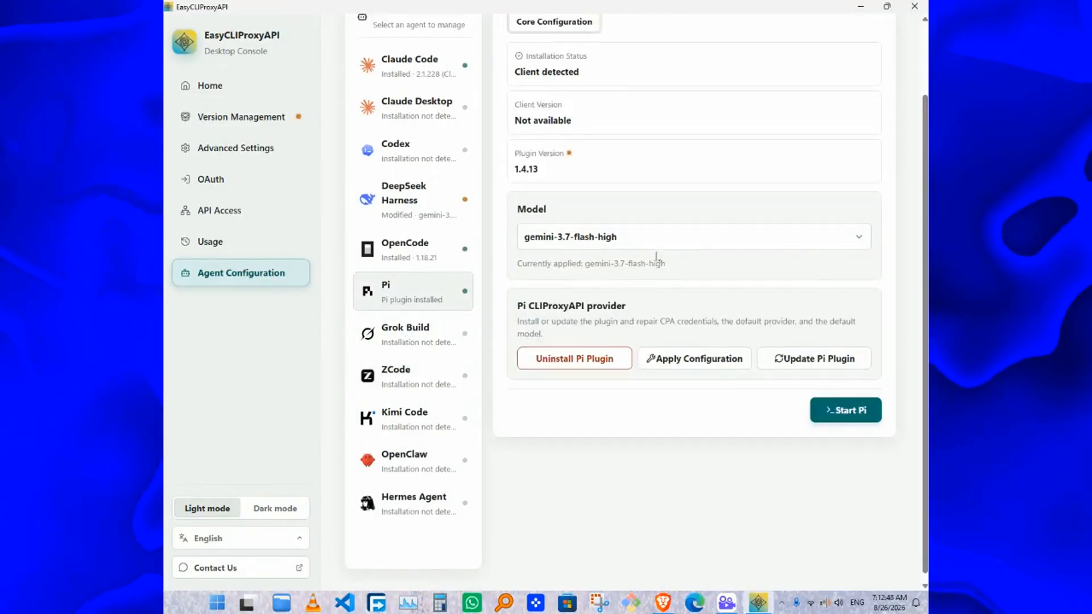
click(408, 335)
click(407, 287)
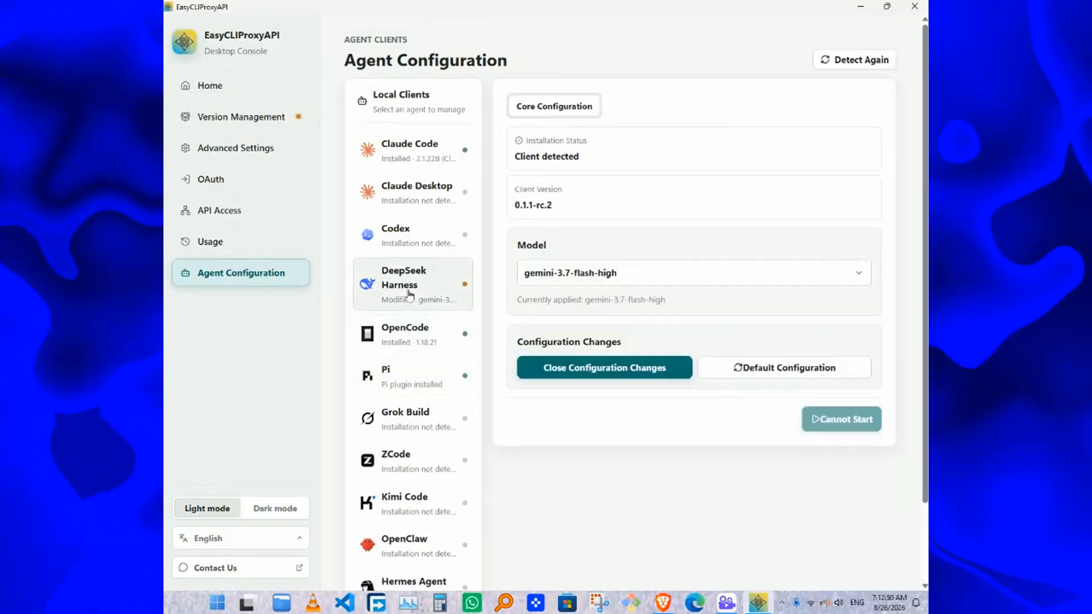
click(415, 151)
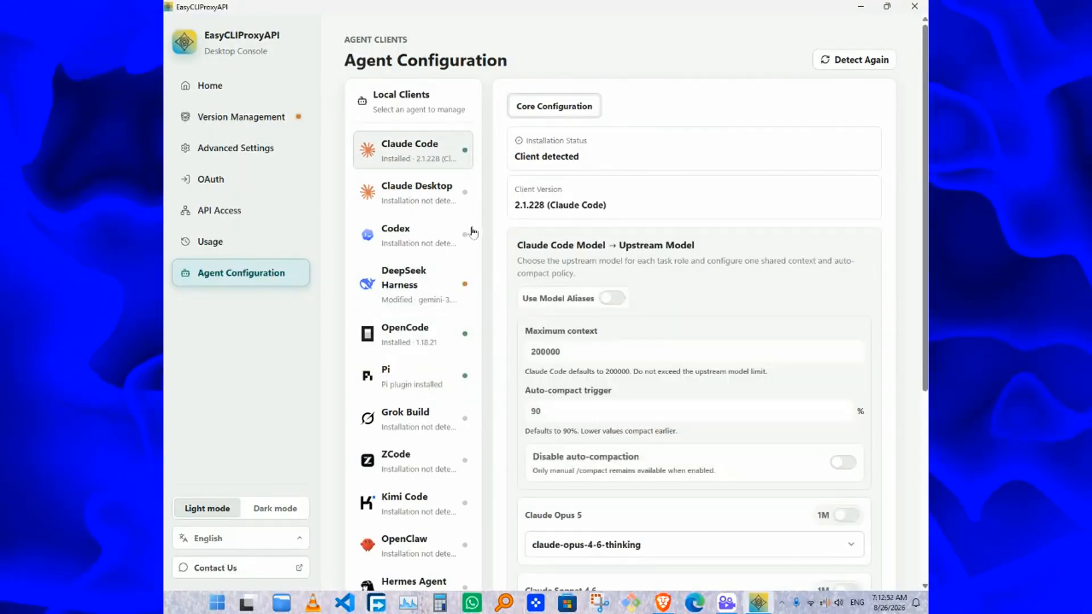
Select the DeepSeek Harness client and check its installation status and client version
click(399, 295)
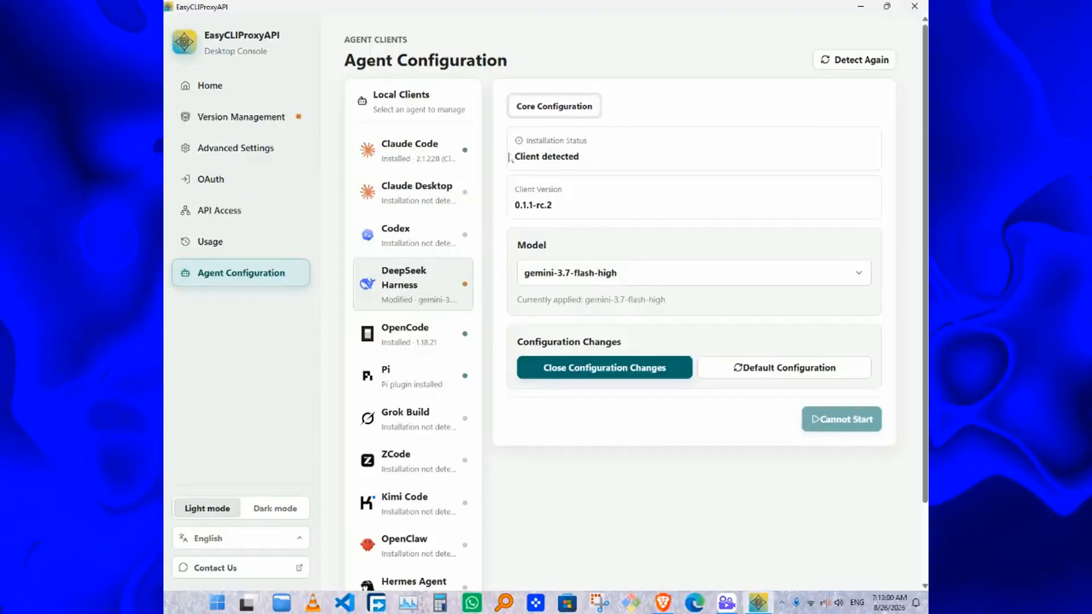
click(514, 214)
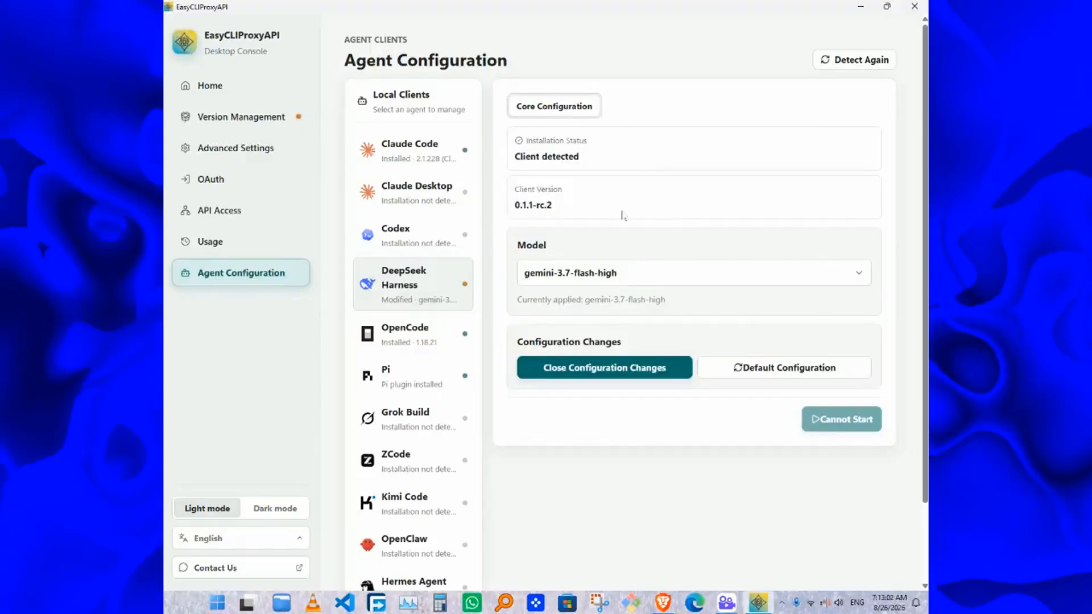
drag(511, 215, 575, 210)
click(537, 216)
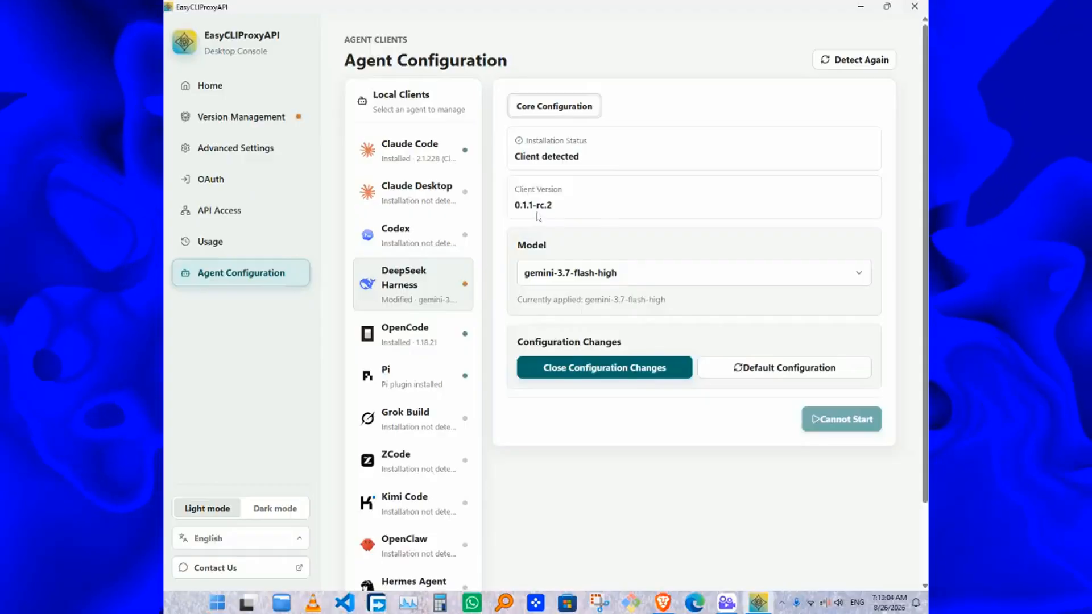
click(553, 210)
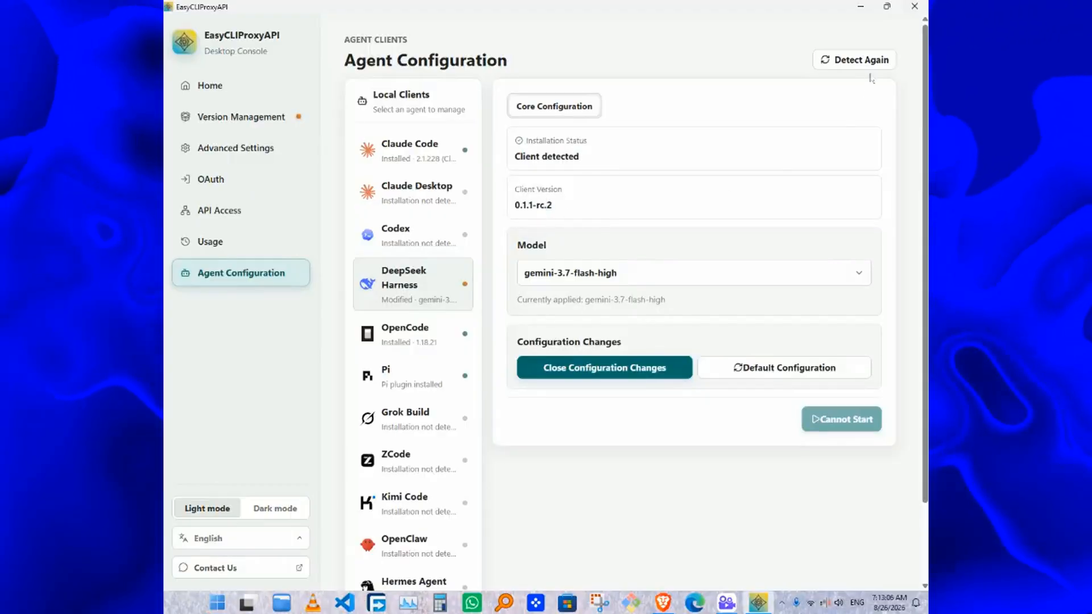
Switch to the browser and review the anywhere-labs/dsh-desktop repository page on GitHub
click(861, 9)
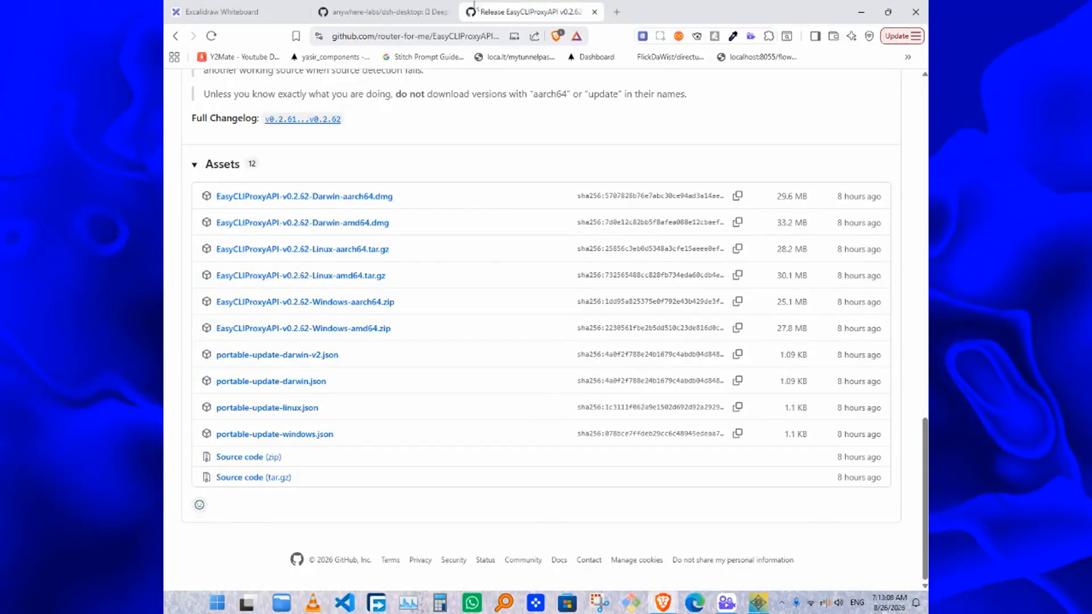
click(400, 7)
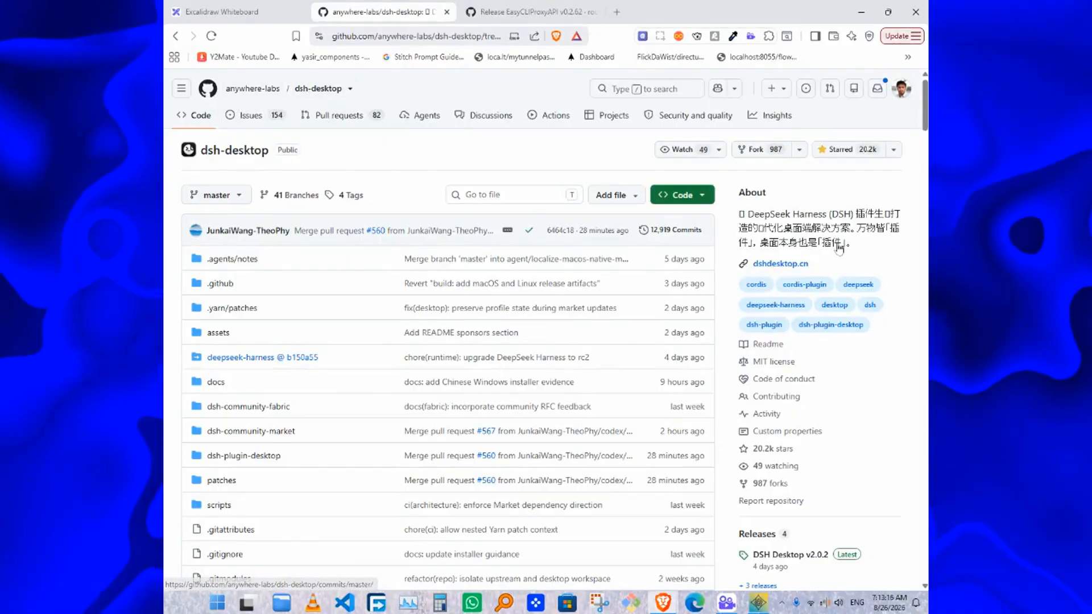
scroll(830, 239, down, 1)
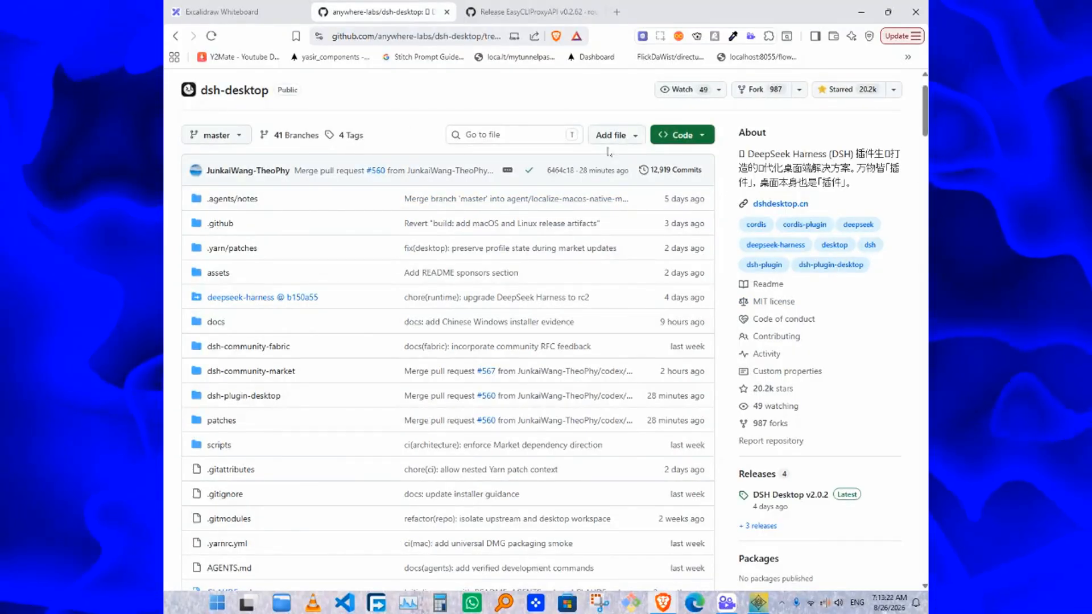
scroll(549, 149, down, 2)
scroll(821, 356, up, 3)
scroll(821, 357, down, 4)
scroll(561, 411, down, 4)
scroll(705, 310, up, 8)
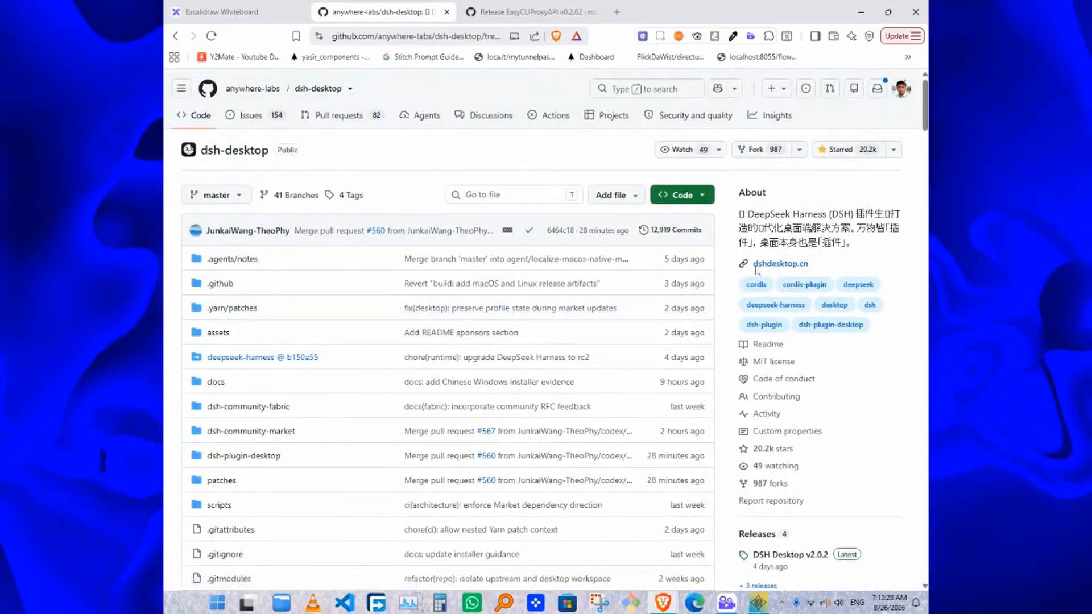
Open the project's dshdesktop.cn website in a new tab and switch the page to English
right_click(756, 263)
click(658, 273)
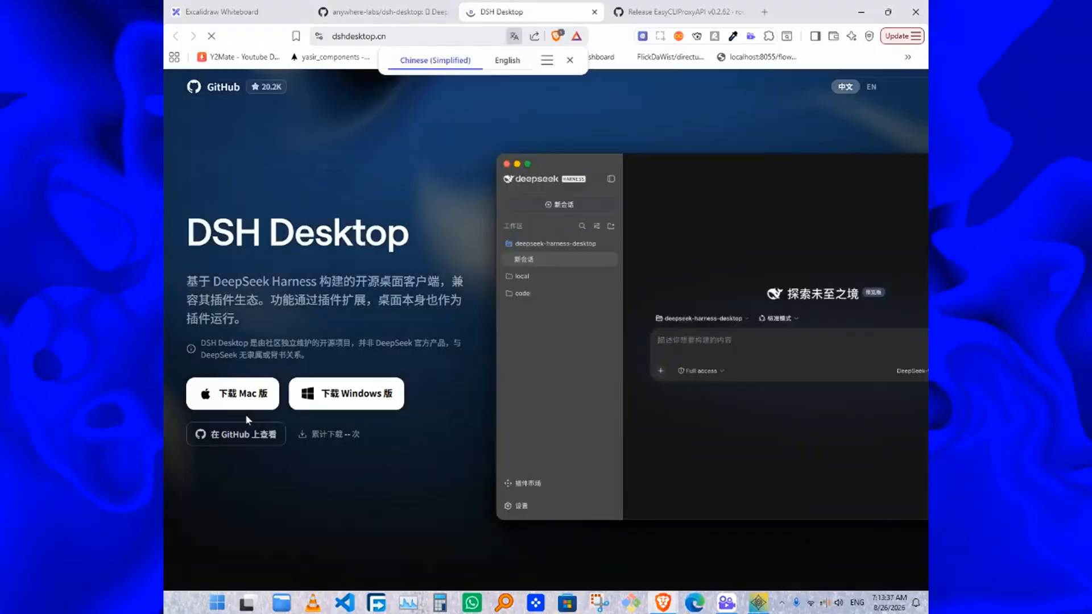
click(874, 86)
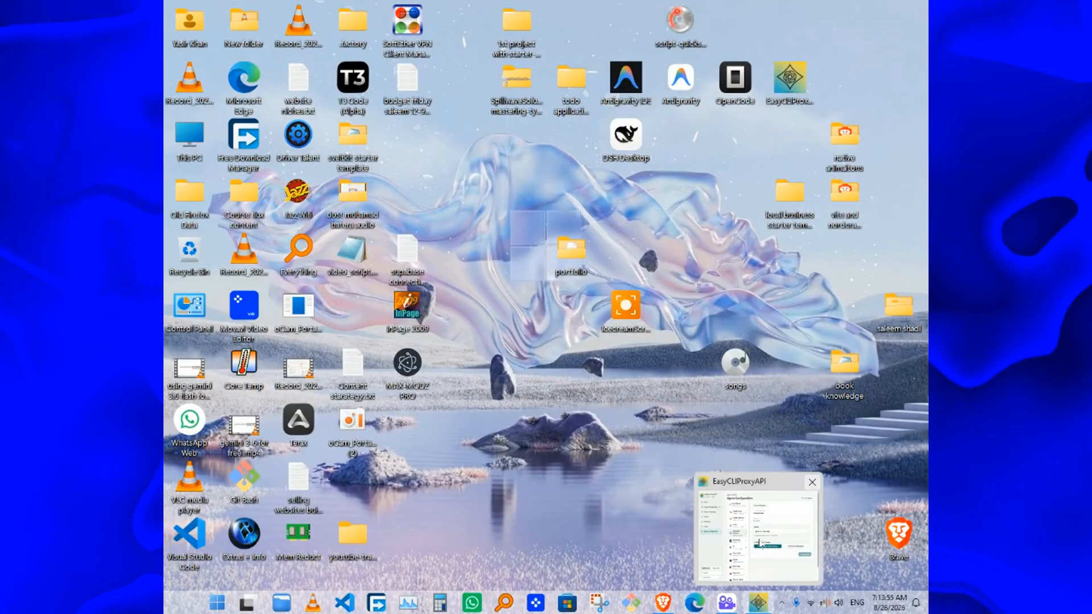
Switch back to EasyCLIProxyAPI and check the installation status of the DeepSeek Harness client
click(758, 603)
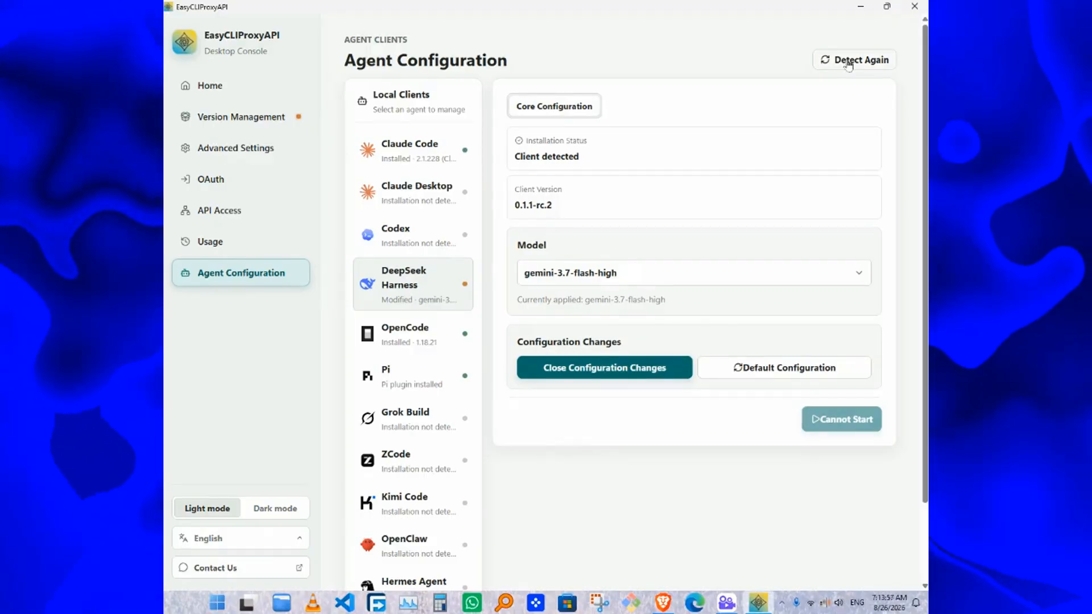
drag(515, 154, 607, 158)
click(534, 157)
drag(515, 156, 643, 159)
click(643, 159)
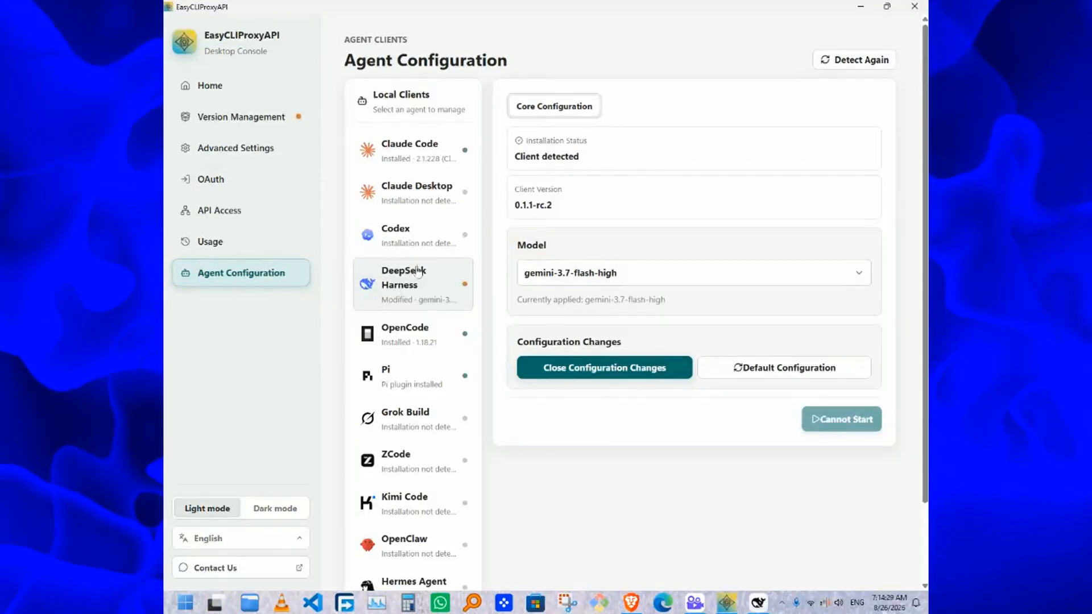
Close the existing DeepSeek Harness configuration changes and reapply the configuration with the gemini-3.7-flash-high model
click(589, 370)
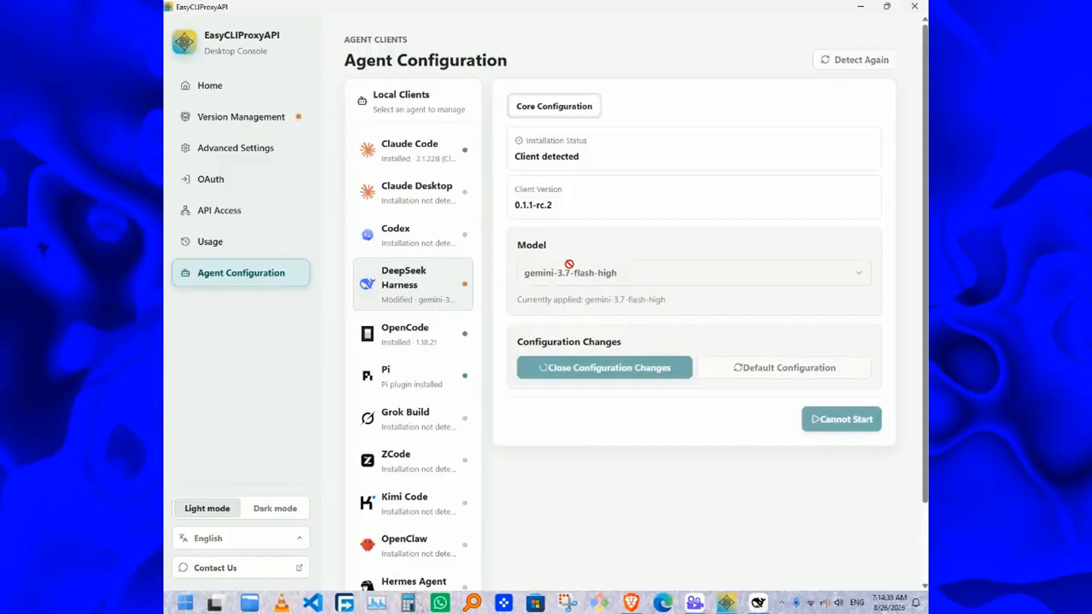
drag(511, 163, 617, 175)
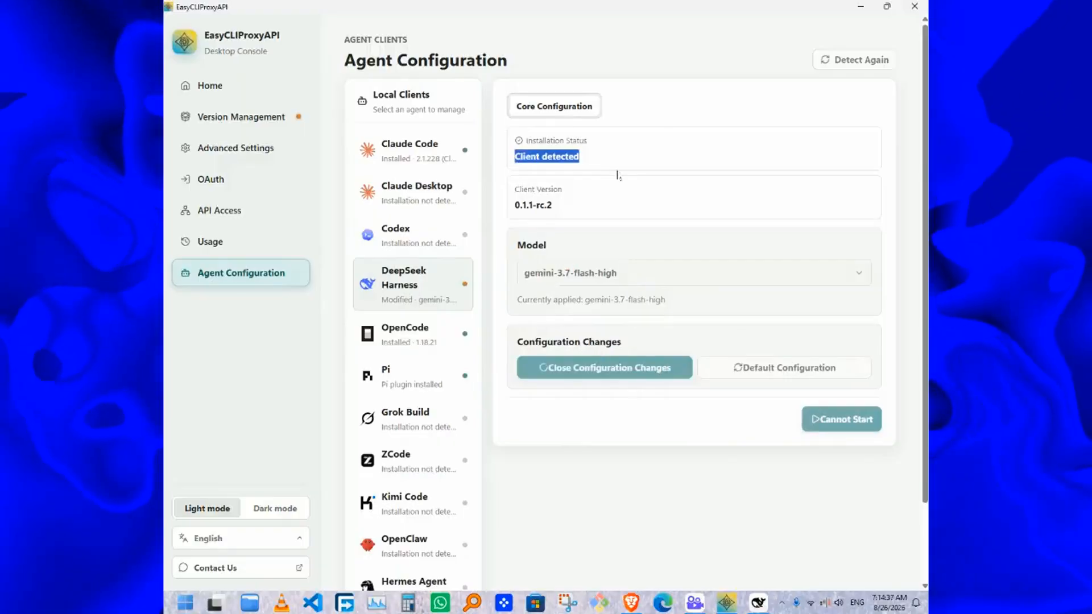
double_click(548, 159)
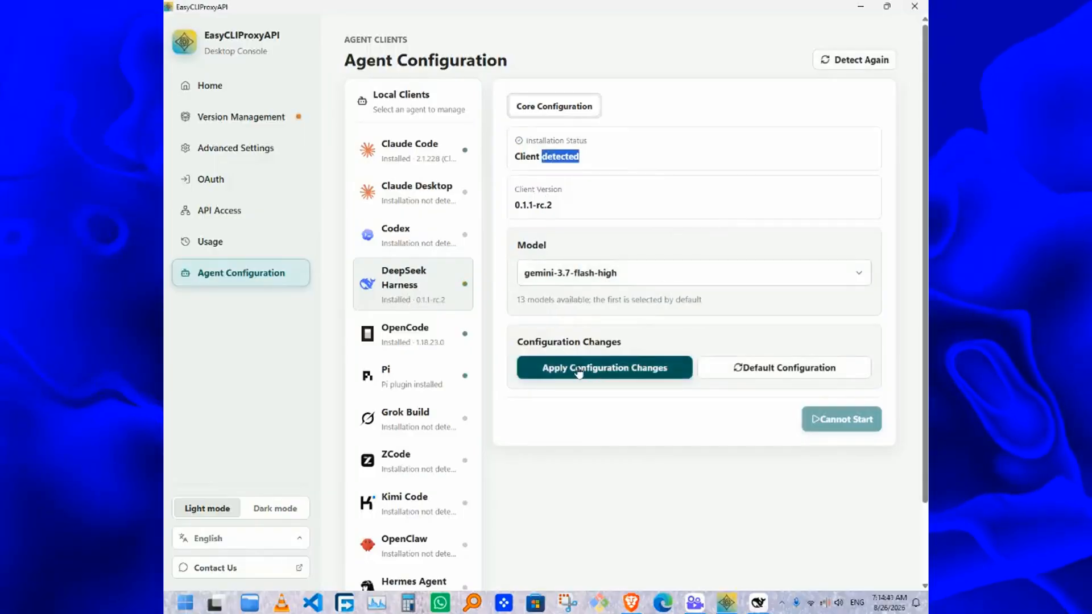
click(615, 364)
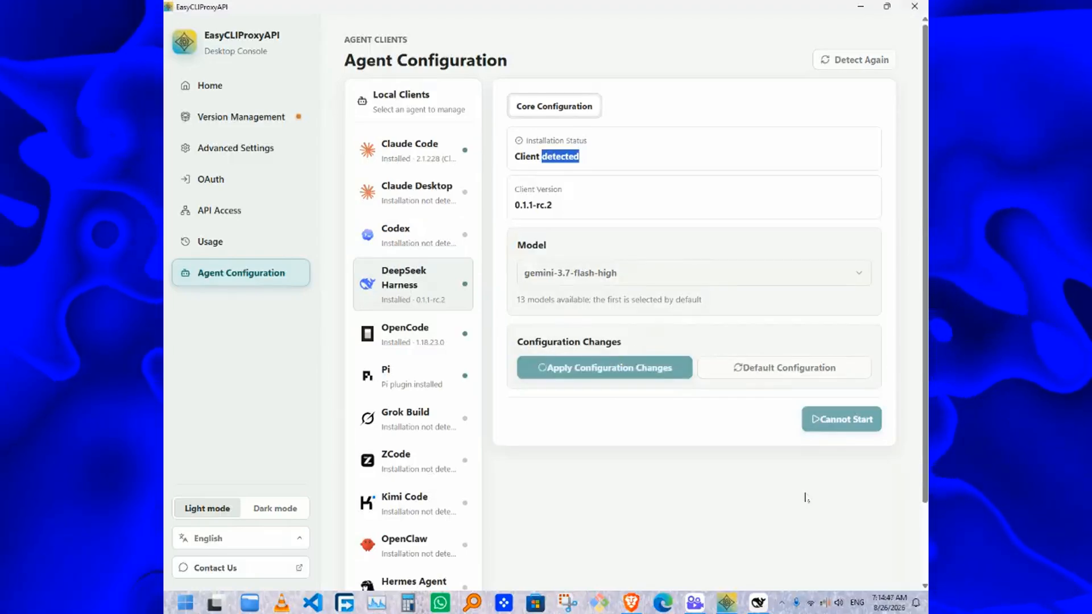
Close the running DSH Desktop window, check the applied DeepSeek Harness configuration and go to the desktop
right_click(746, 612)
click(717, 559)
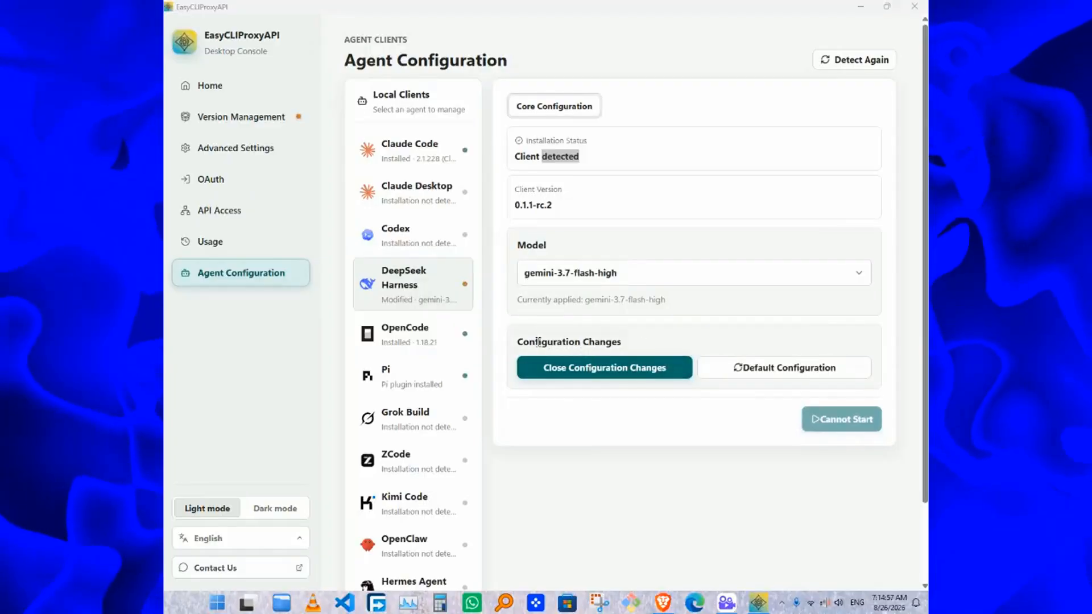
drag(535, 341, 655, 345)
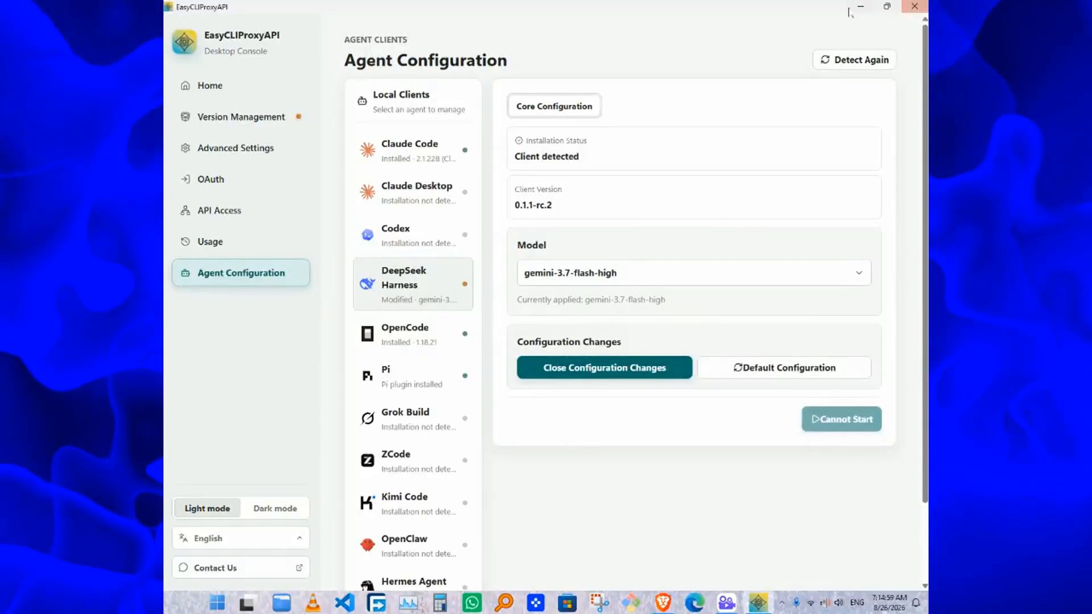
key(super+d)
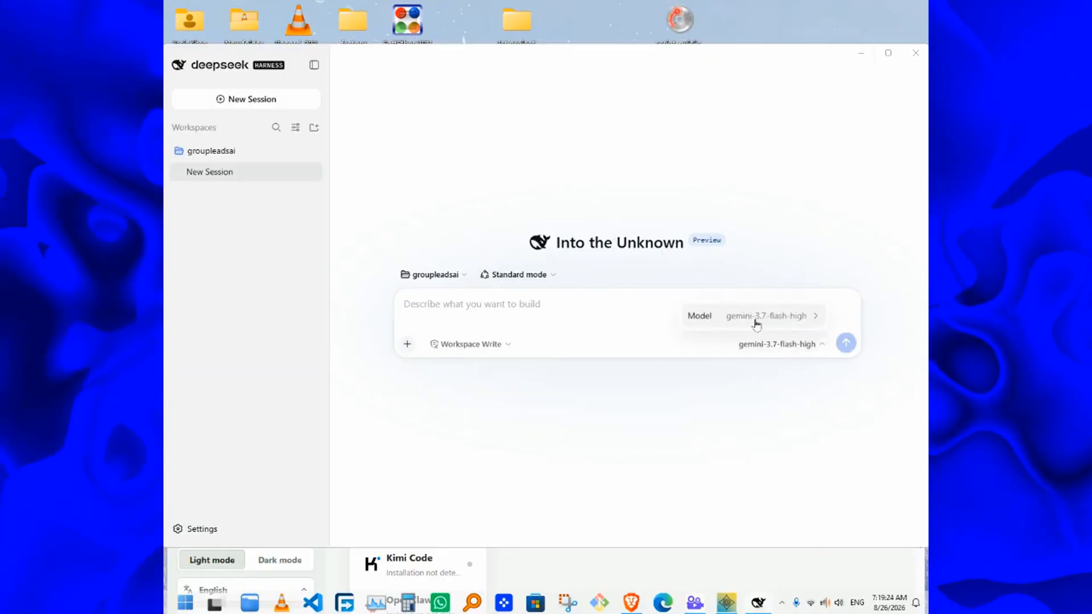
Browse the EasyCLIProxyAPI models offered in DSH Desktop and choose gemini-3.7-flash-high for the new session
click(790, 344)
scroll(762, 213, down, 3)
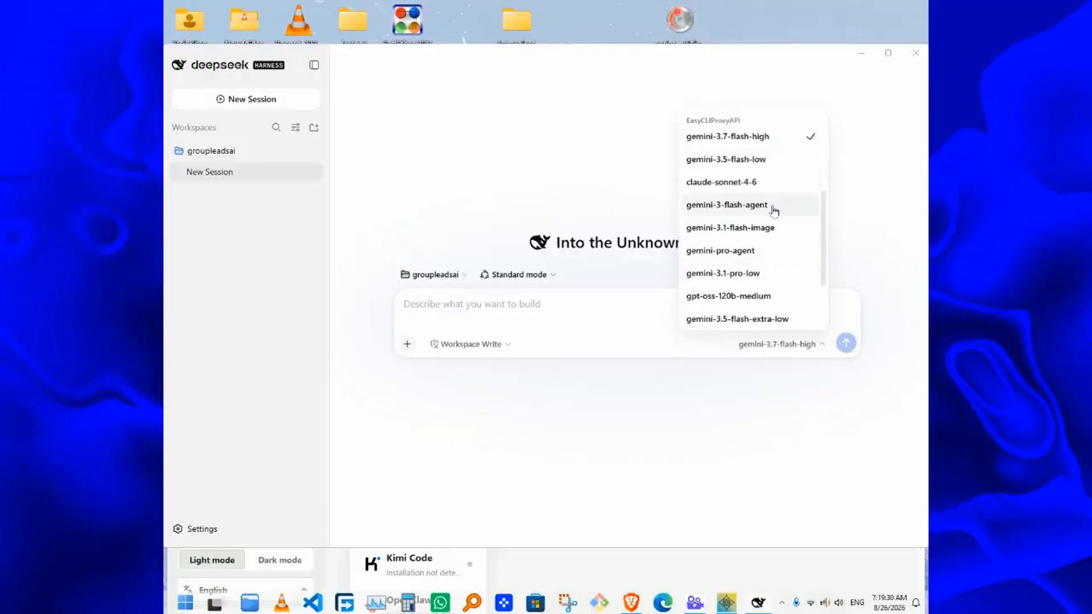
scroll(762, 285, down, 3)
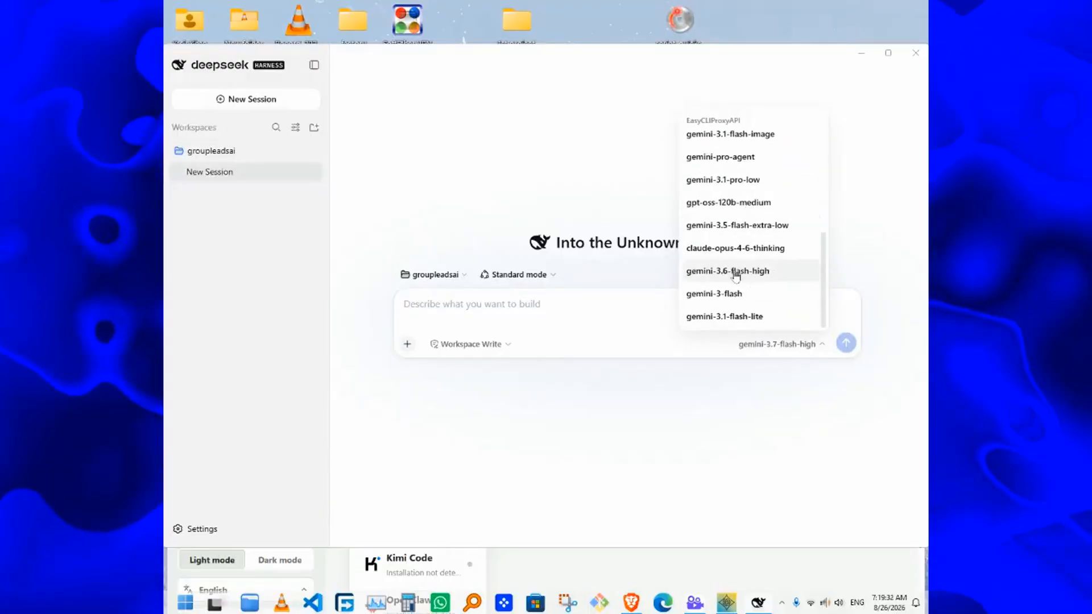
scroll(751, 284, up, 3)
scroll(755, 181, up, 2)
click(727, 161)
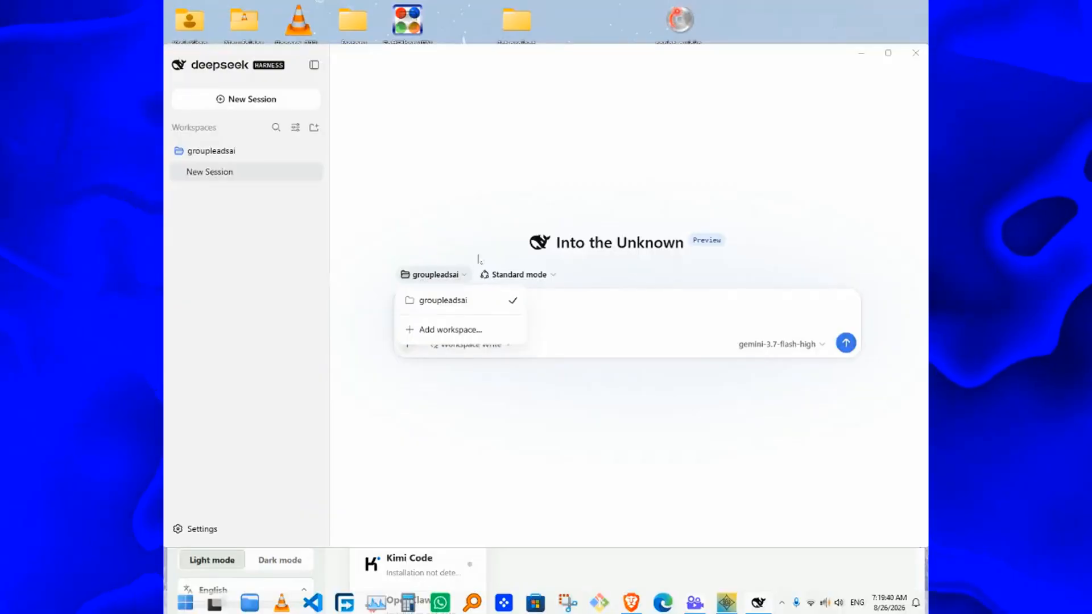
Look through the home directory folders offered for adding a workspace and its editable path, and cancel the selection
click(445, 275)
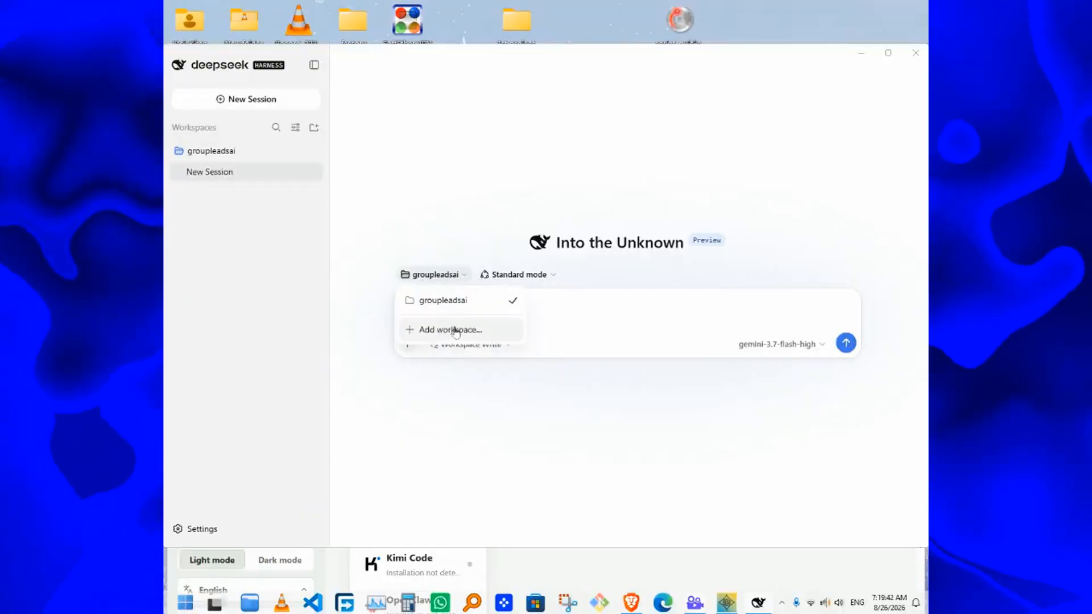
click(456, 331)
scroll(463, 260, down, 3)
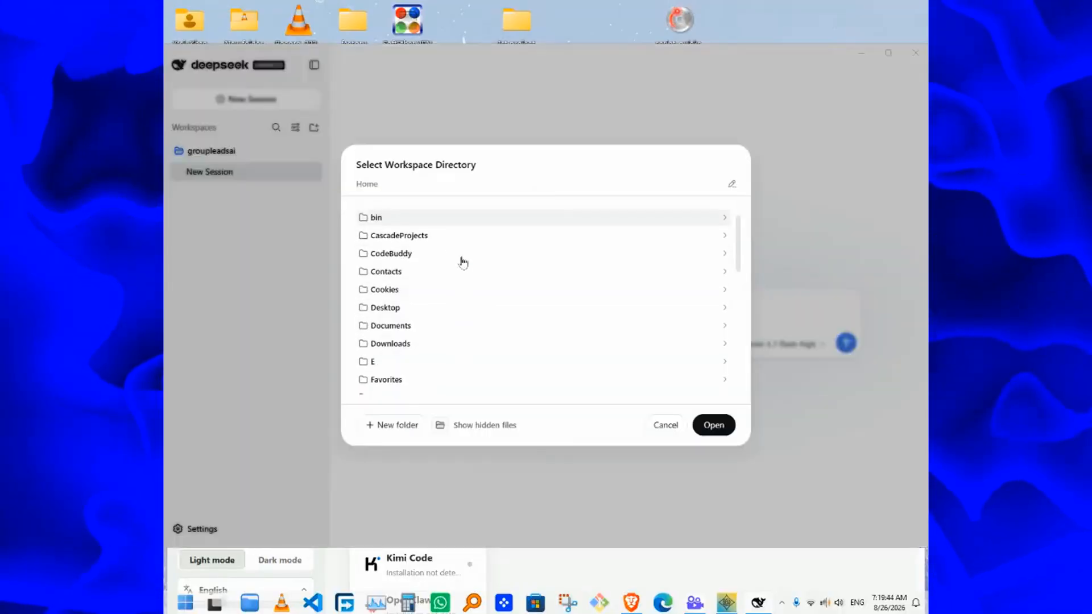
scroll(500, 273, down, 5)
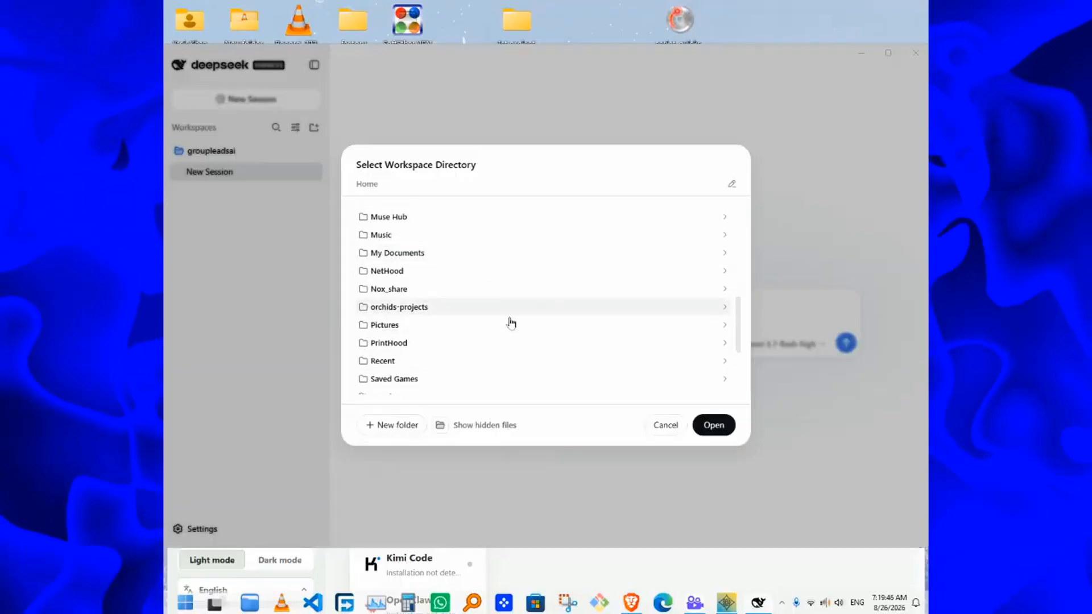
scroll(510, 319, down, 2)
scroll(472, 287, down, 3)
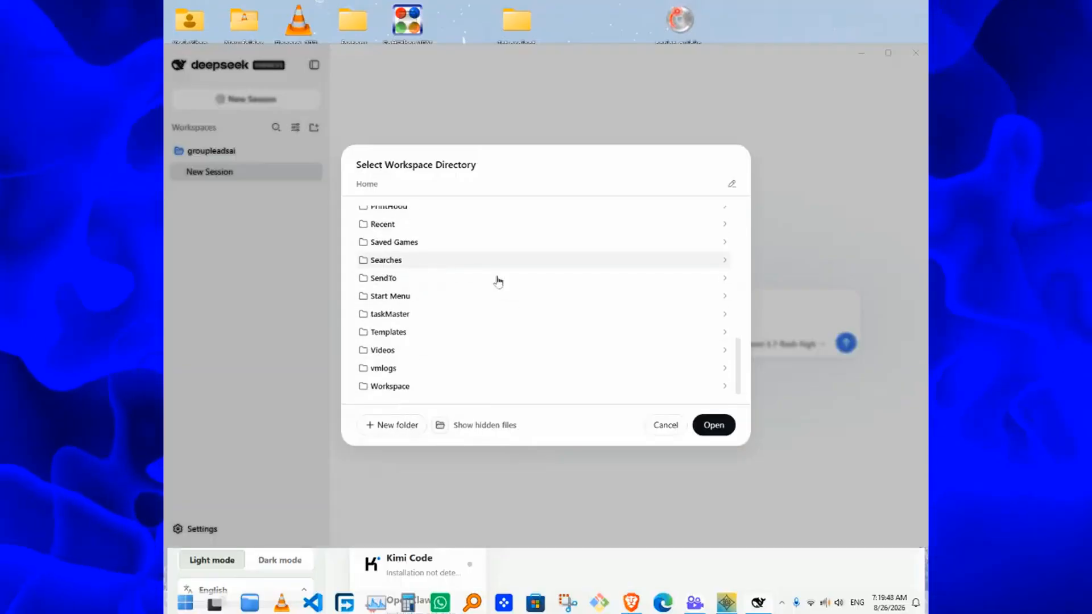
click(732, 184)
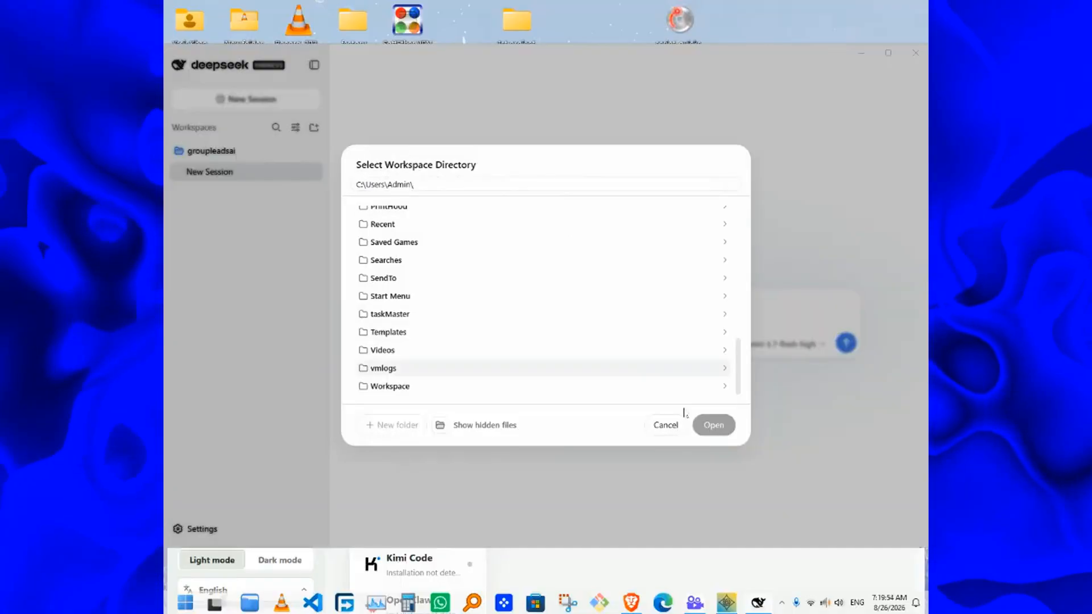
click(665, 425)
Keep the groupleadsai workspace for the new session and send the message "hi" to the agent
click(433, 275)
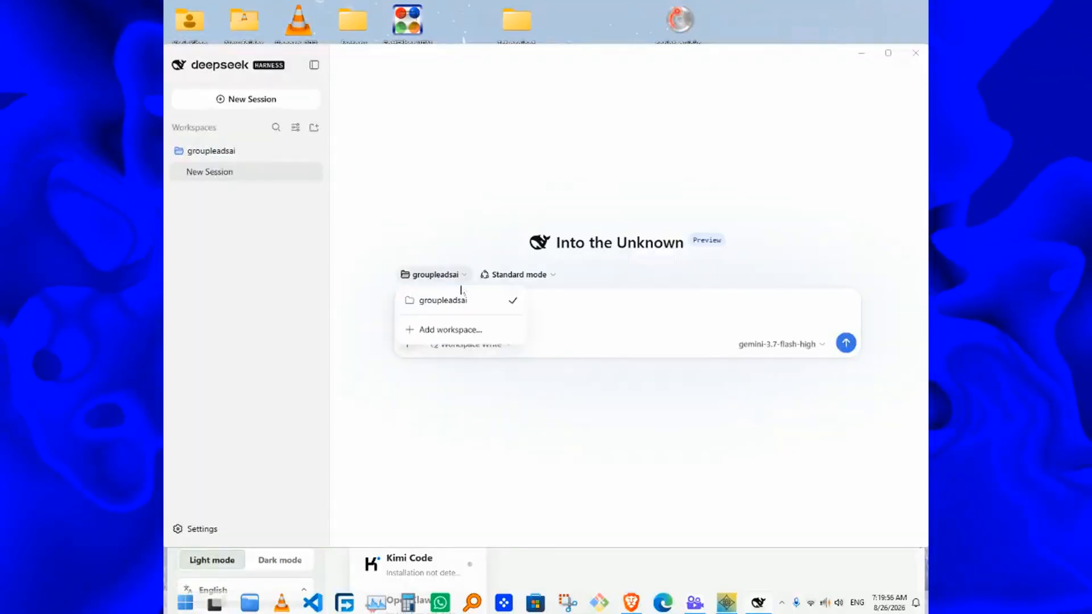
click(435, 274)
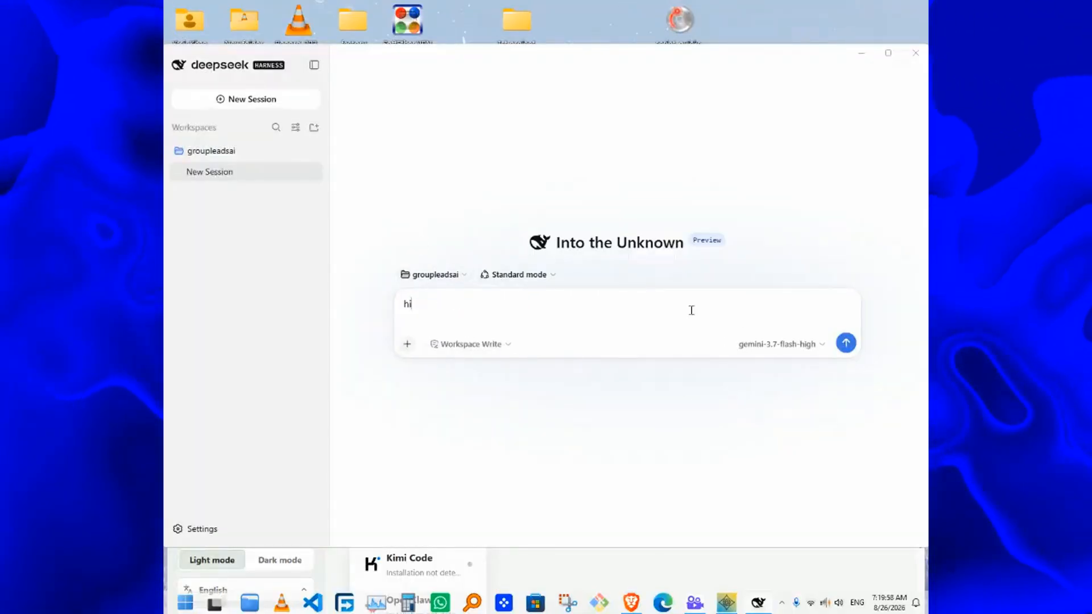
click(846, 344)
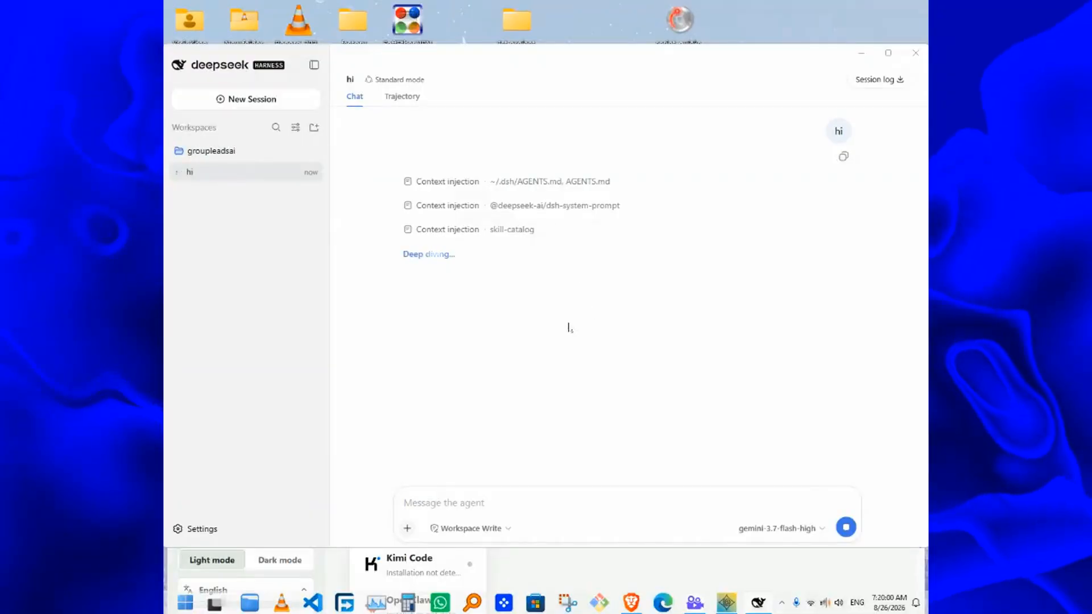
Inspect the AGENTS.md, dsh-system-prompt and skill-catalog context injections in the chat and read the agent's reply to the greeting
click(504, 183)
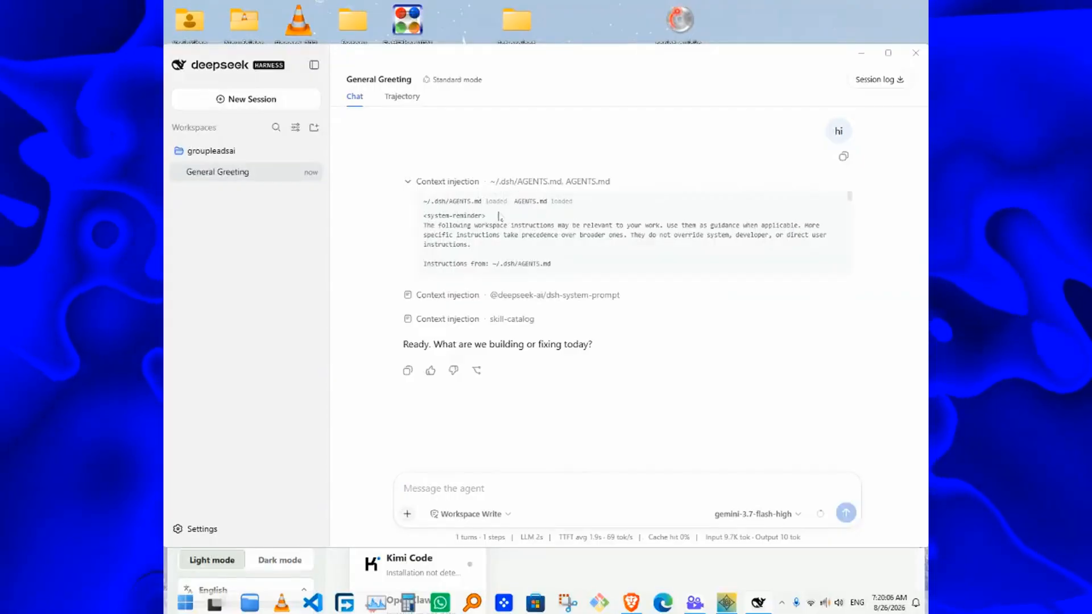
click(568, 181)
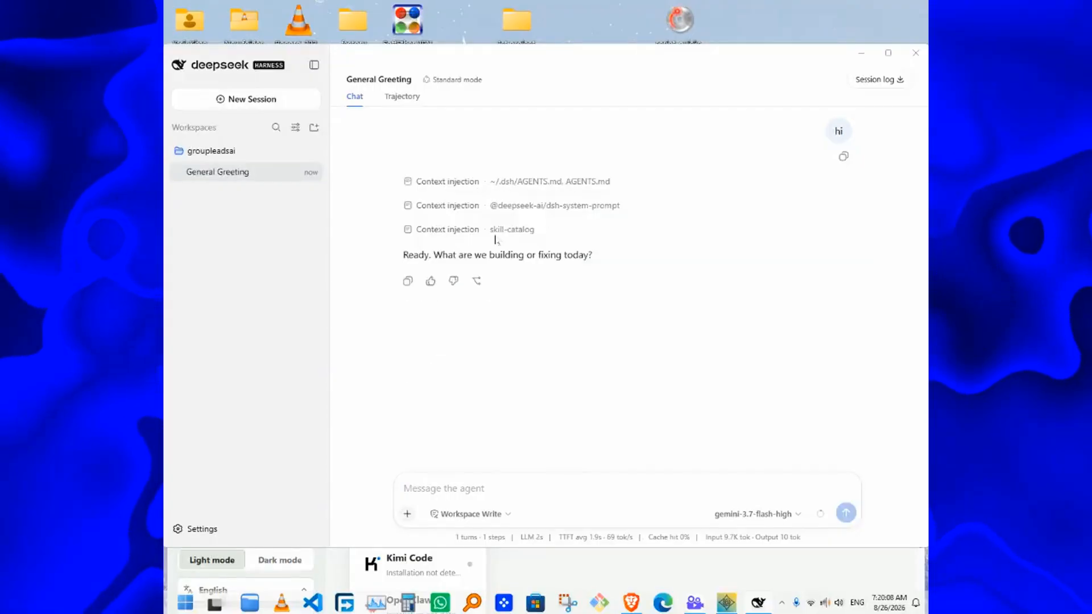
click(569, 213)
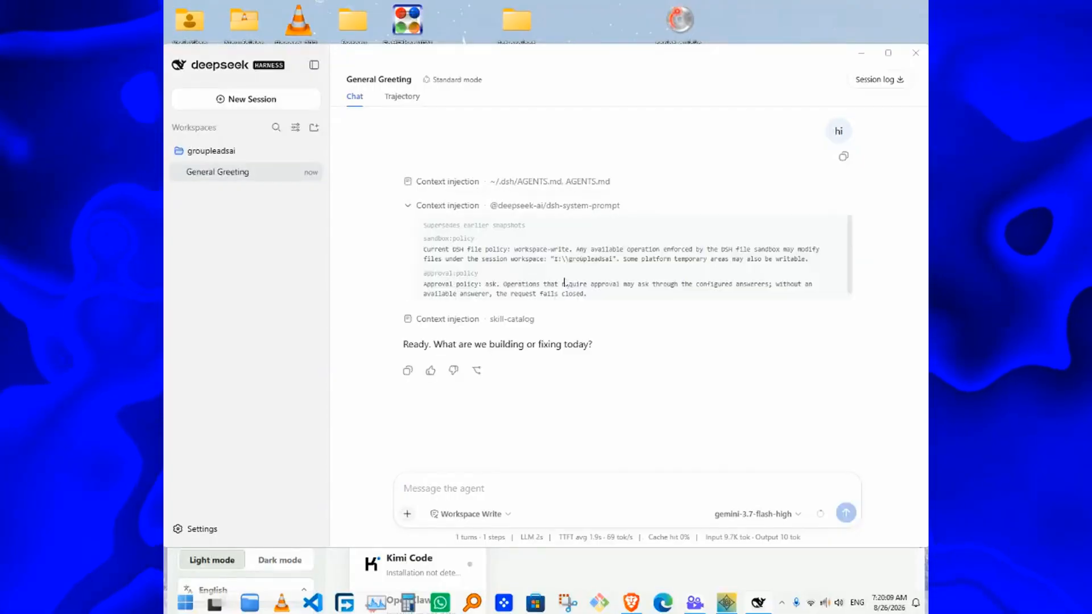
click(545, 206)
click(489, 230)
scroll(541, 263, down, 5)
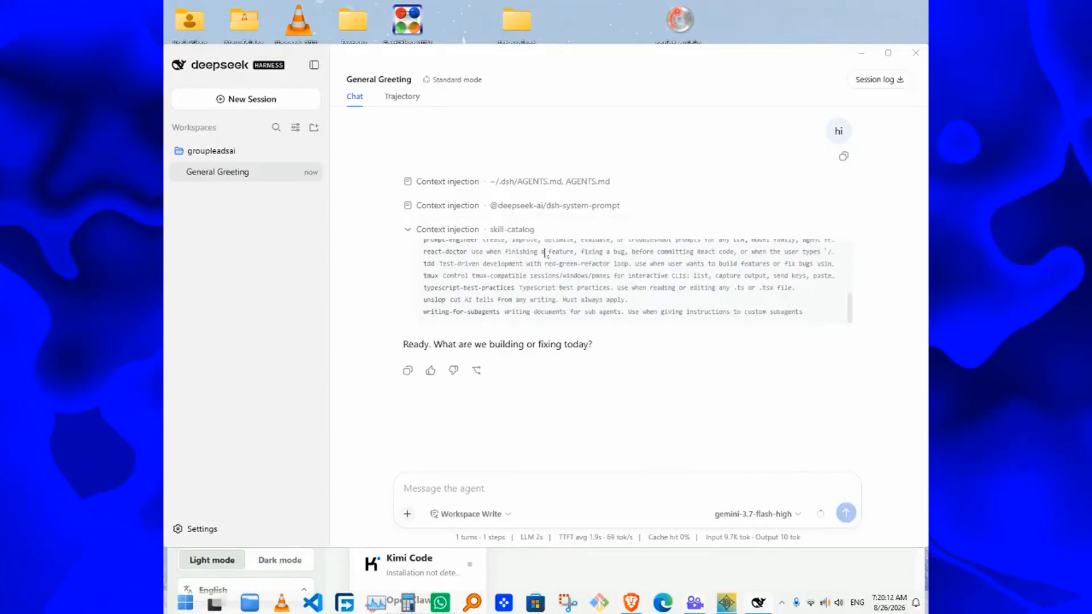
scroll(541, 262, up, 10)
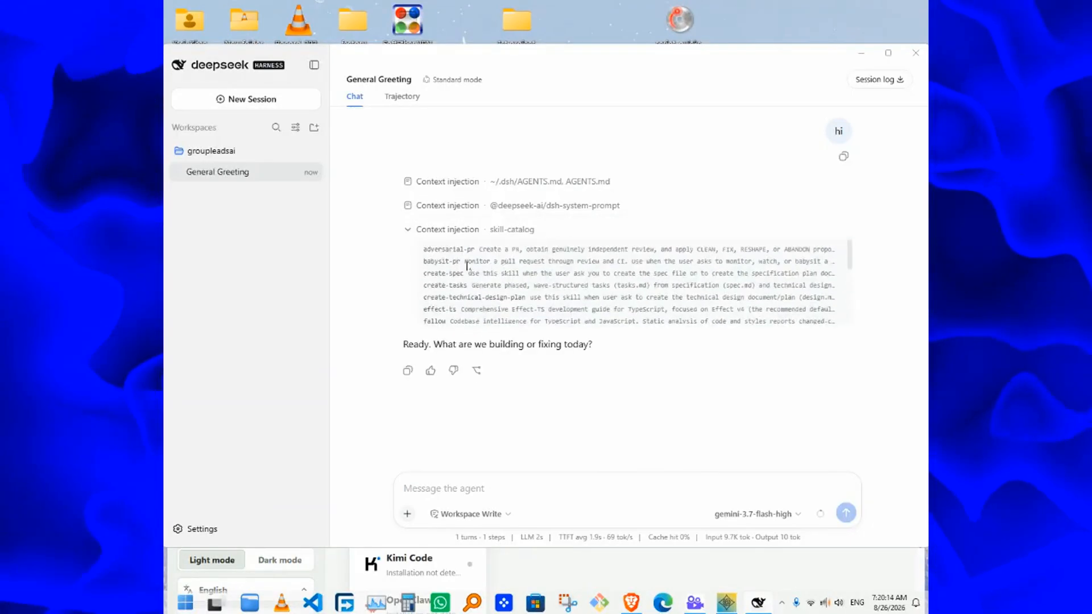
click(447, 230)
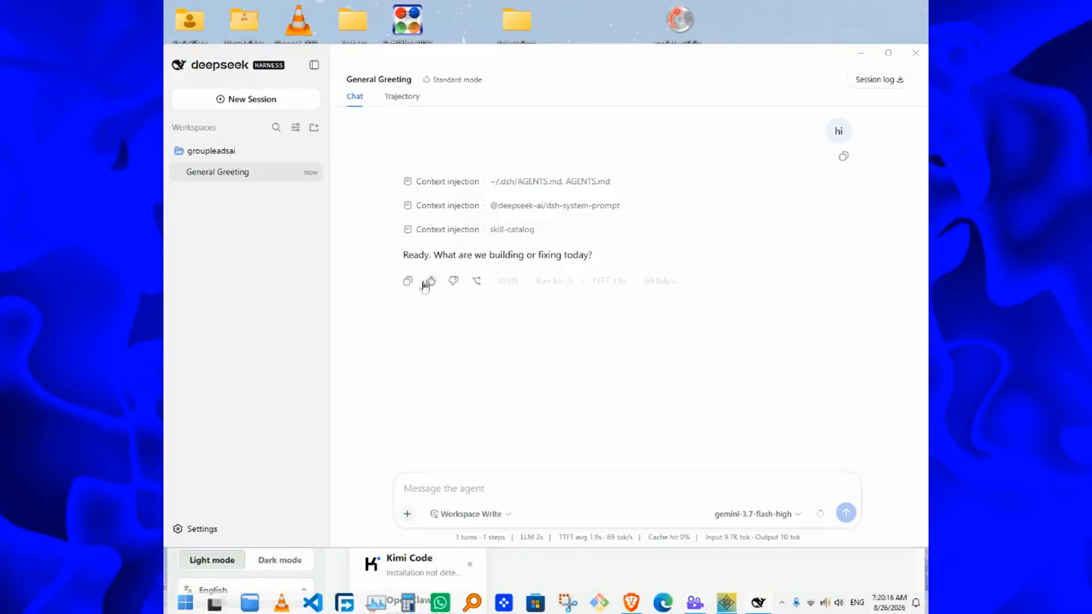
drag(402, 257, 592, 255)
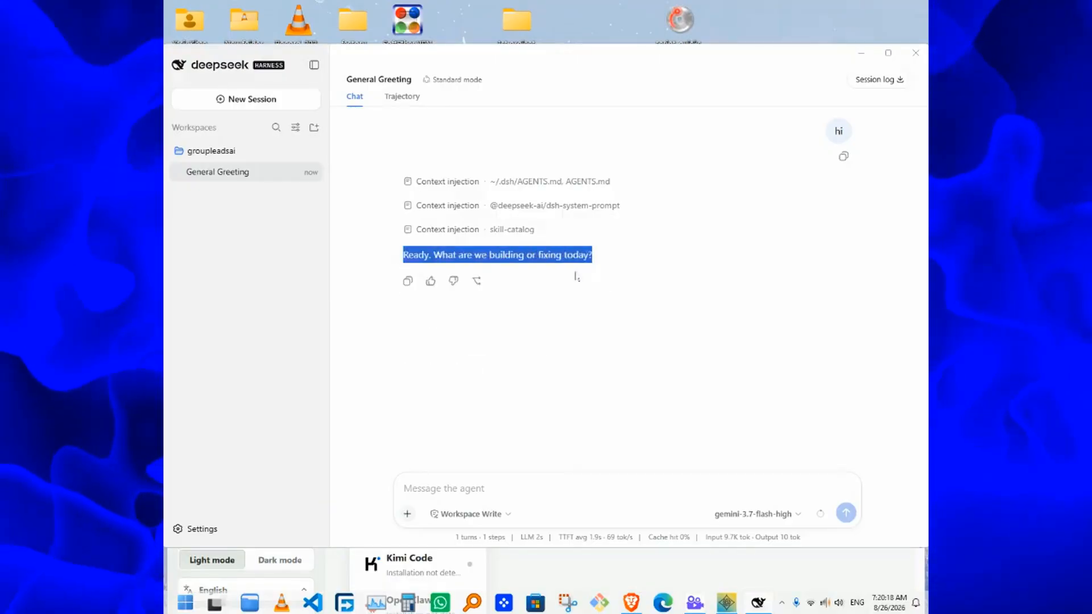
click(555, 269)
Ask the agent "What this project is about?" and maximize the DSH Desktop window
click(583, 488)
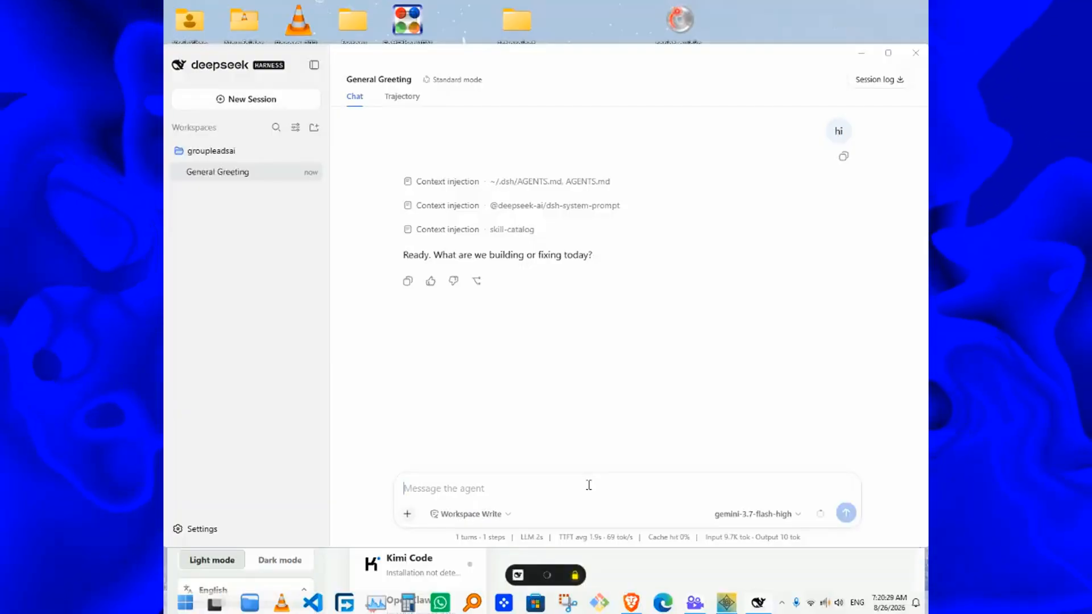
key(Return)
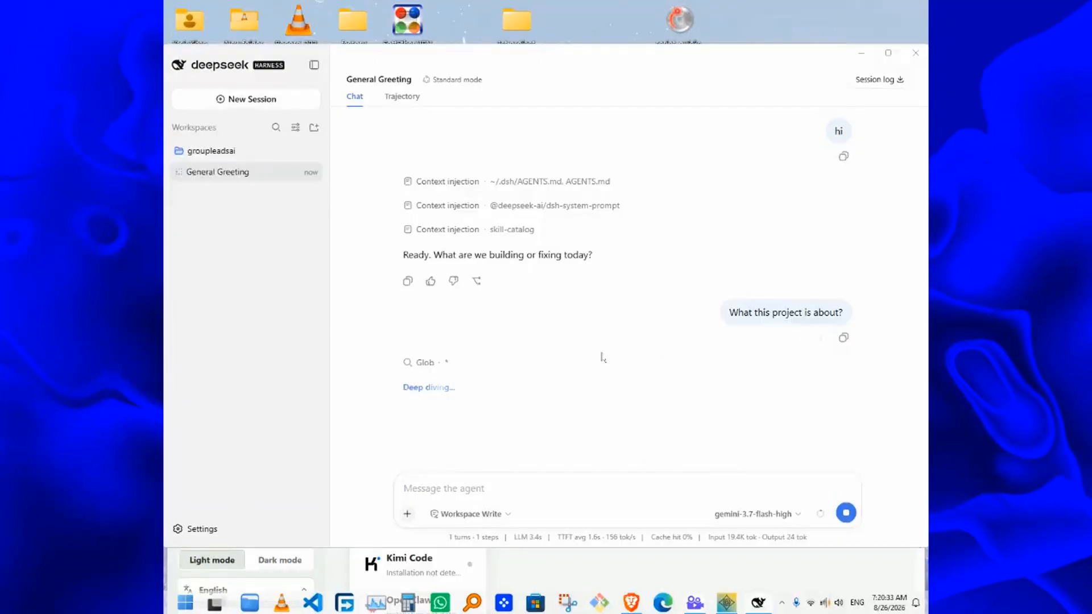
click(888, 53)
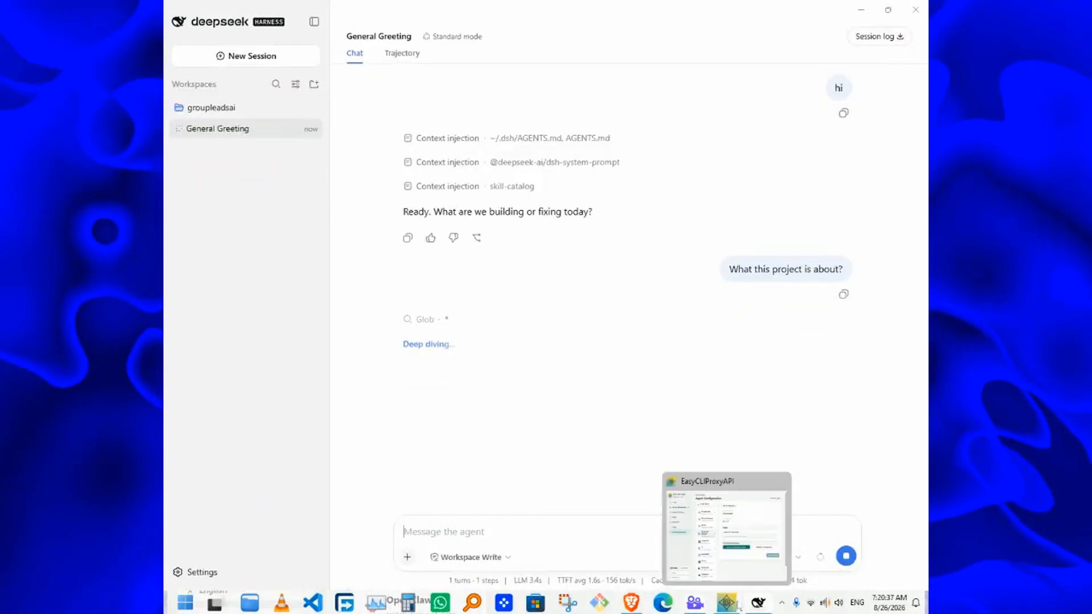
Switch to EasyCLIProxyAPI and review its usage history, API access and advanced settings
click(720, 529)
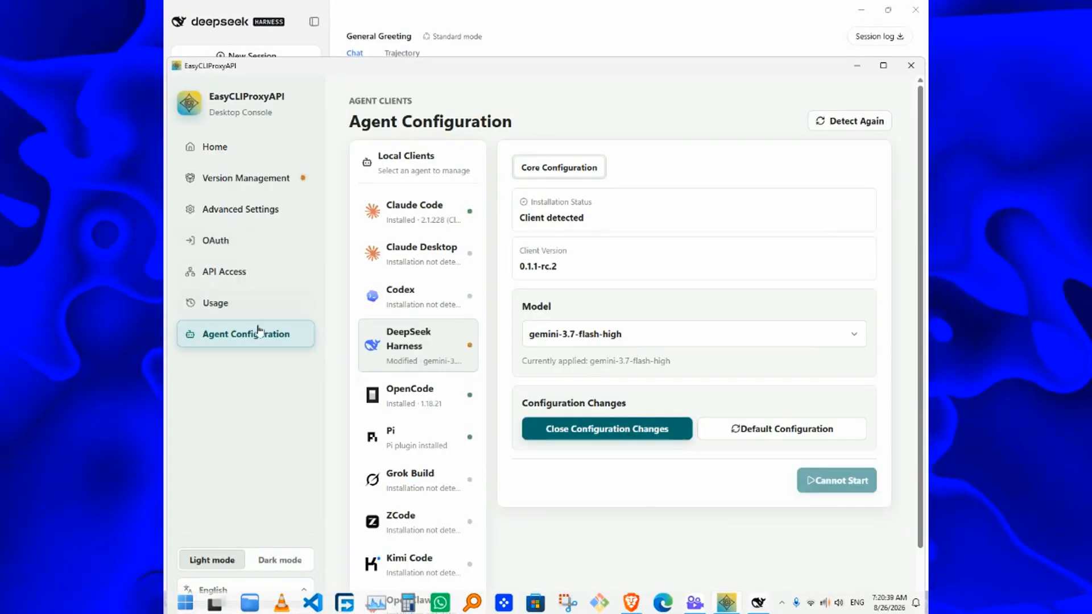
click(225, 301)
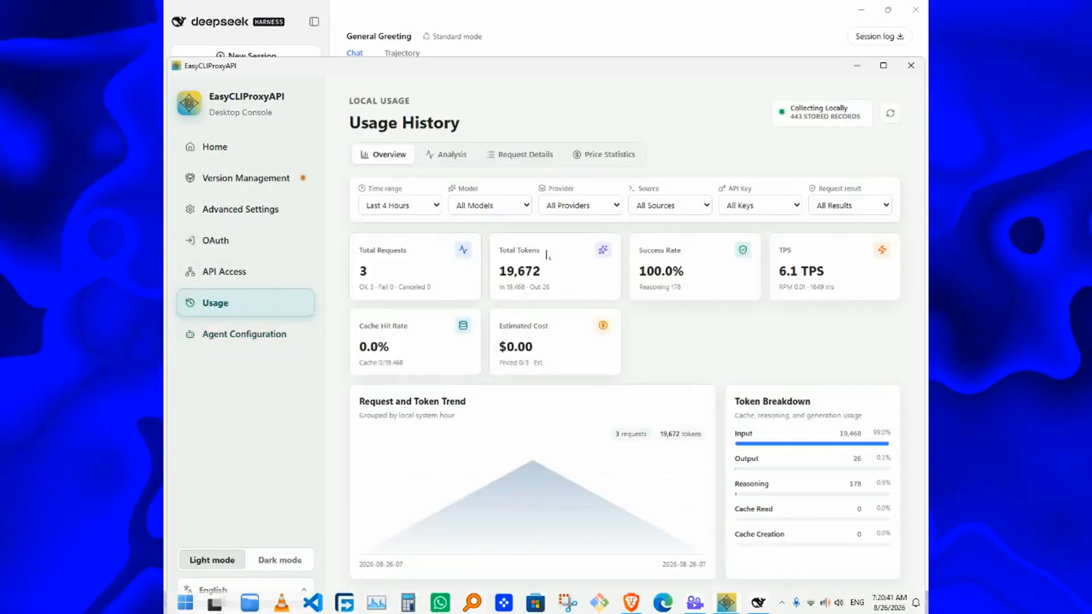
click(245, 272)
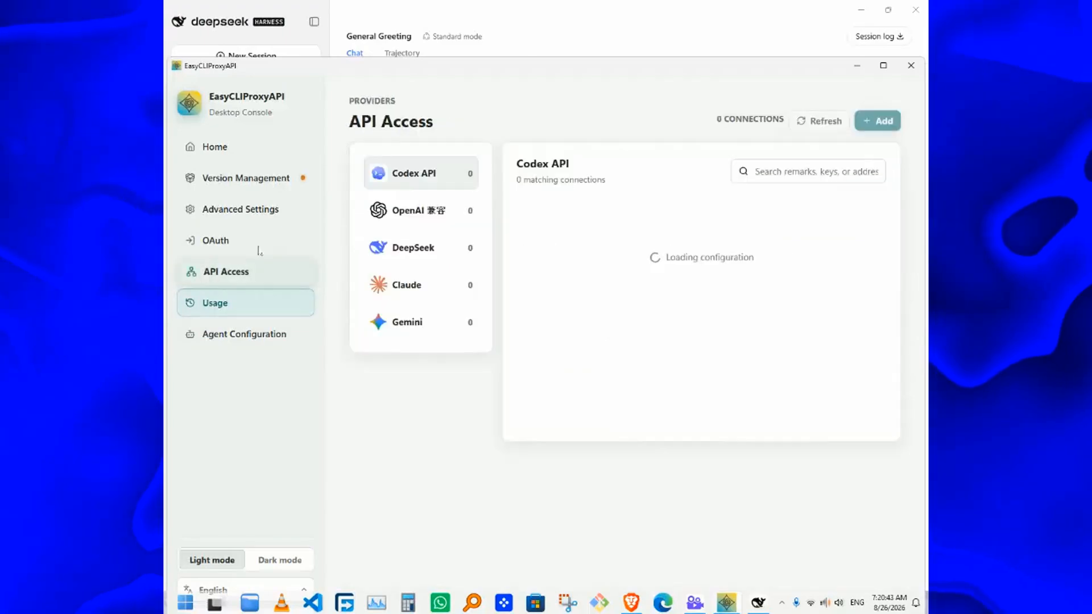
click(279, 238)
click(262, 217)
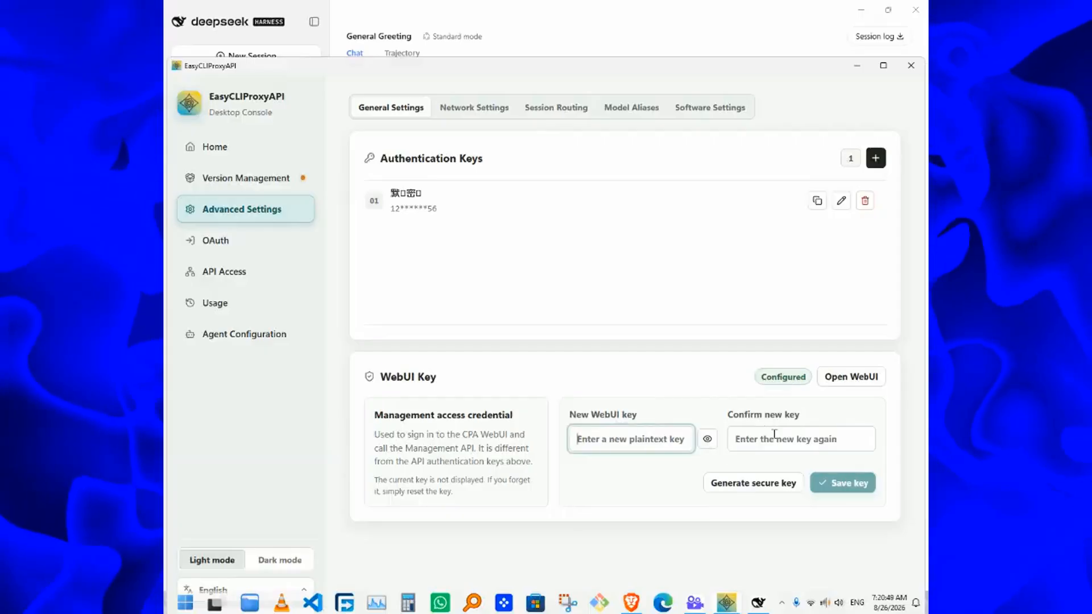
Open the proxy's WebUI in the browser and review the dashboard's handled requests, success rate, throughput and provider statistics
click(851, 378)
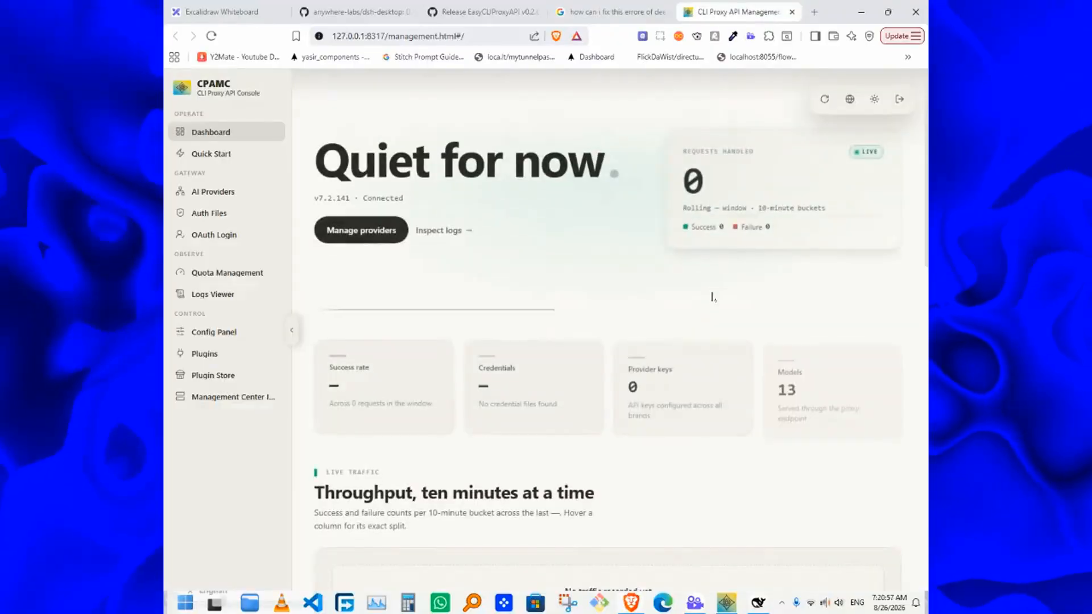
drag(681, 187, 766, 196)
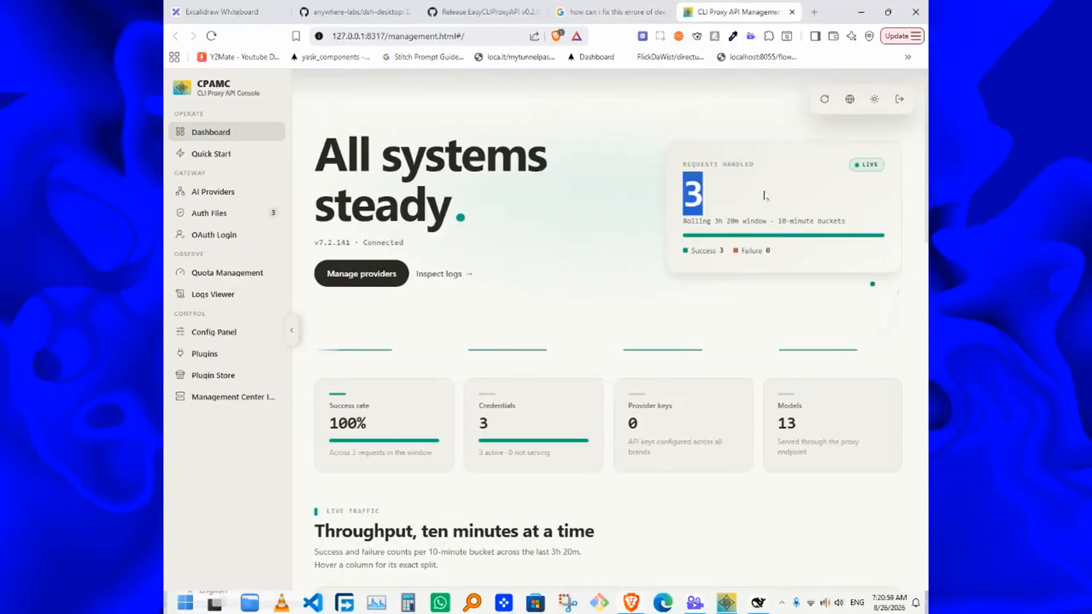
scroll(547, 202, down, 2)
scroll(439, 199, down, 2)
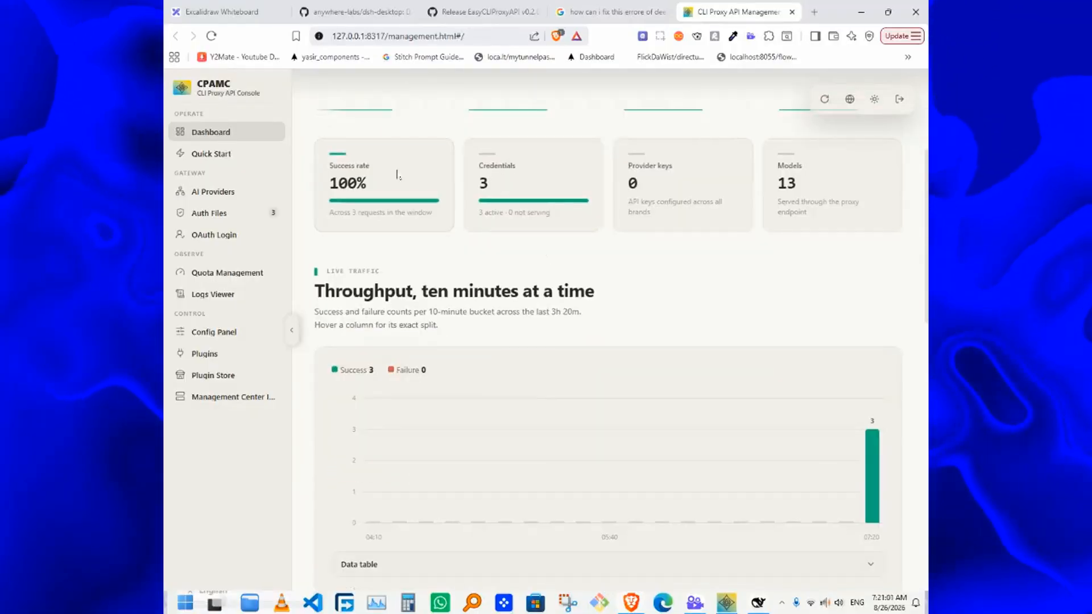
scroll(600, 206, down, 10)
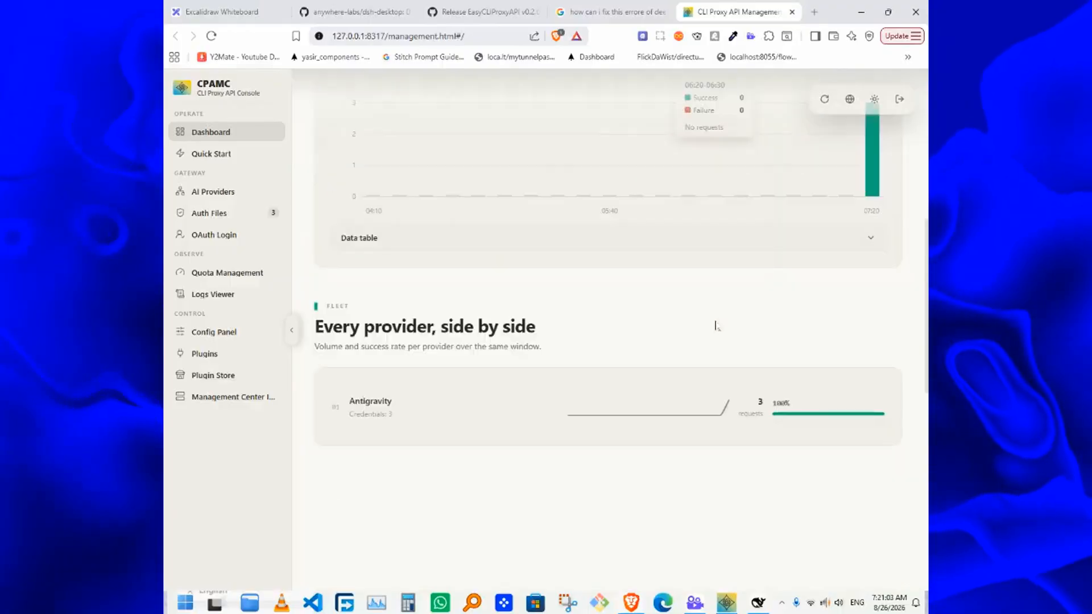
scroll(699, 418, down, 3)
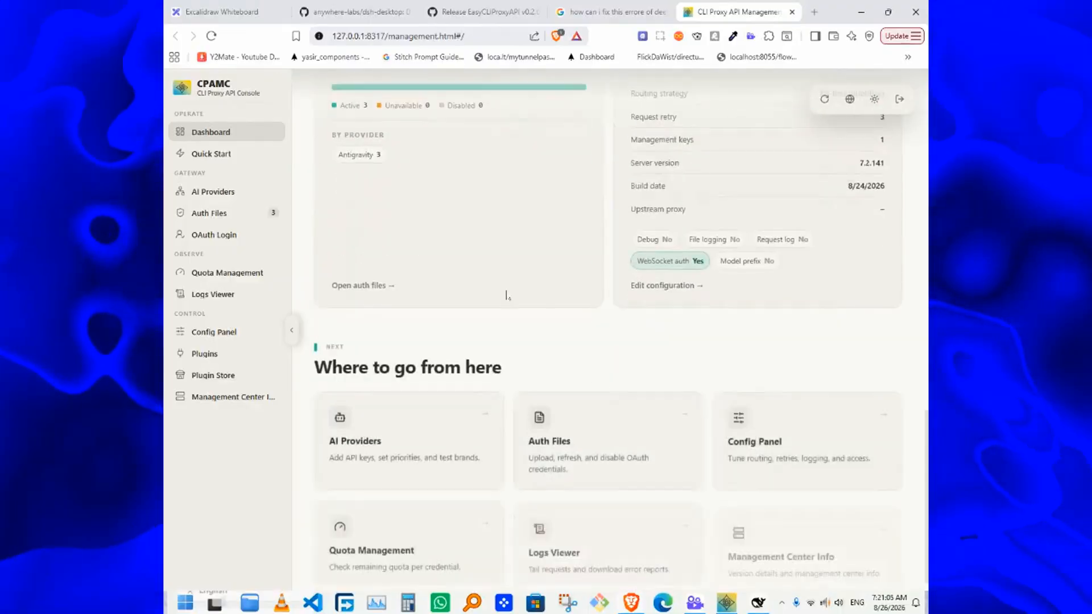
Review the Antigravity auth files, refresh the quota of each credential in Quota Management and check the remaining limits
click(209, 213)
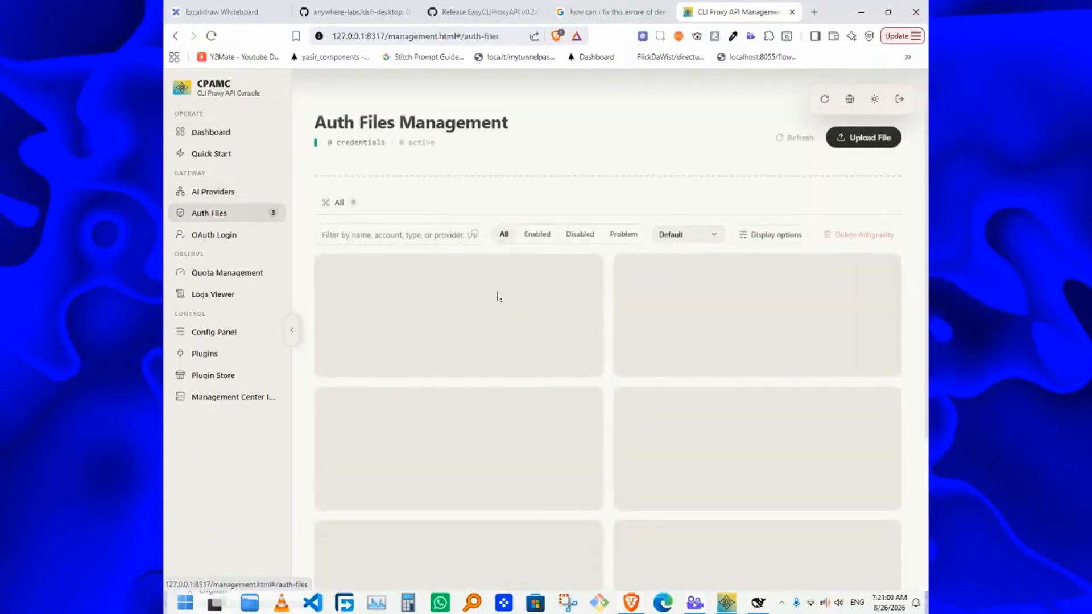
scroll(511, 337, down, 2)
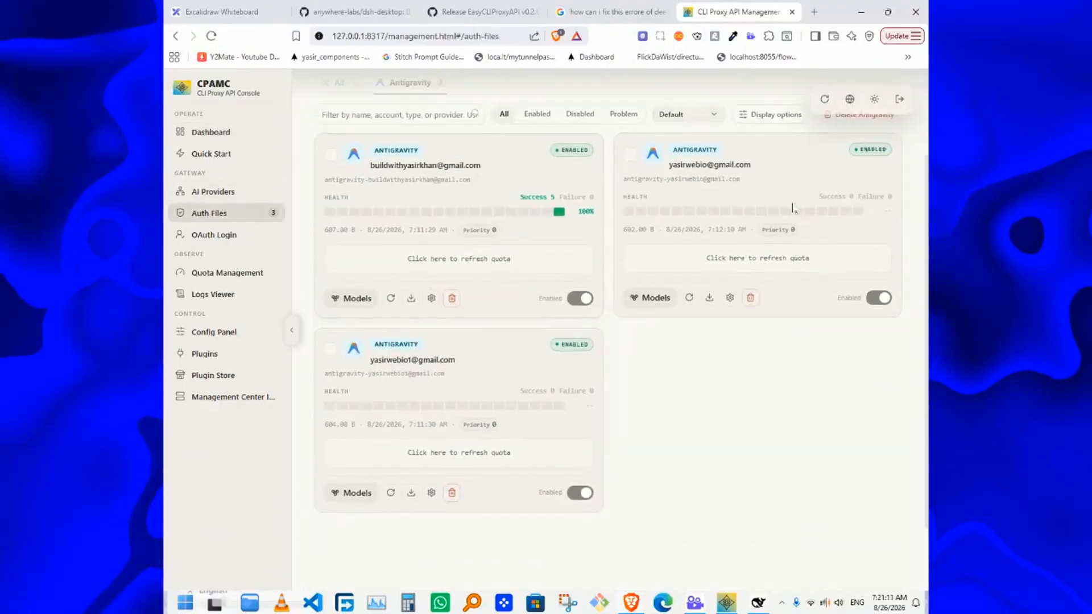
click(249, 278)
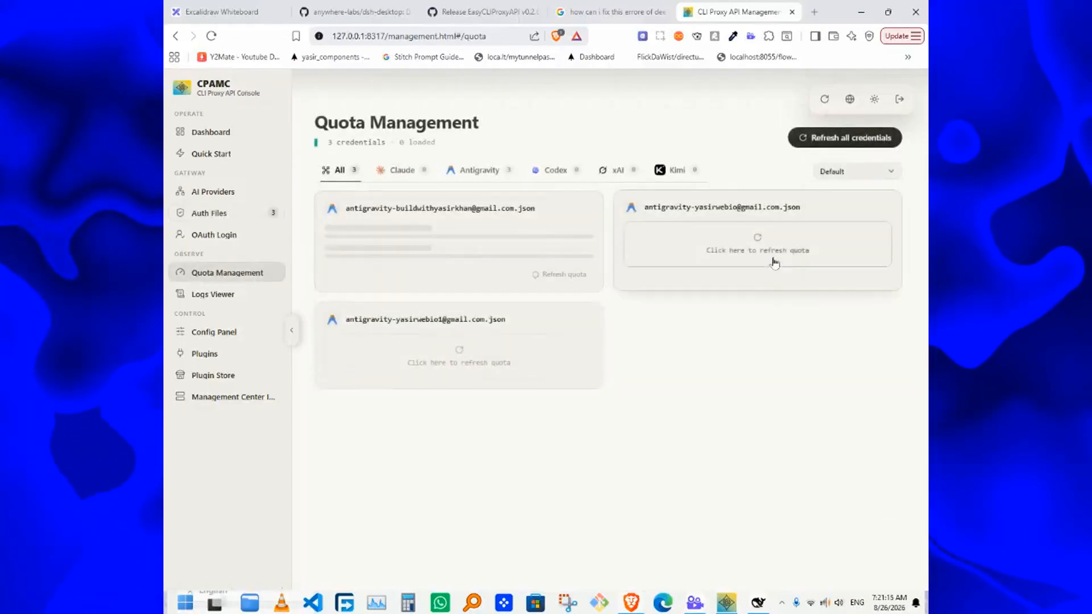
click(774, 263)
click(531, 356)
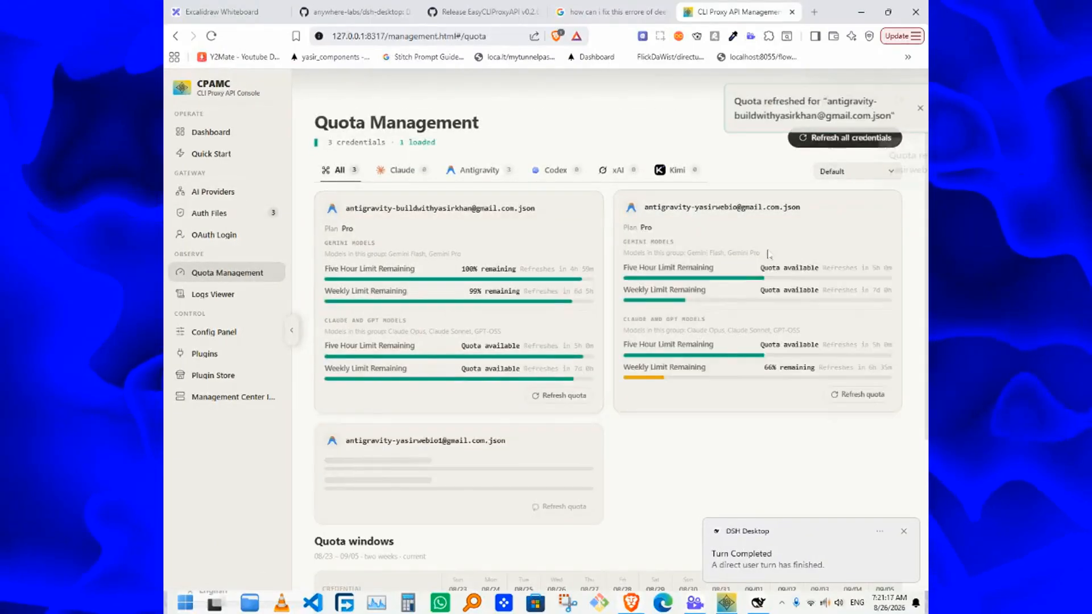
scroll(467, 441, down, 2)
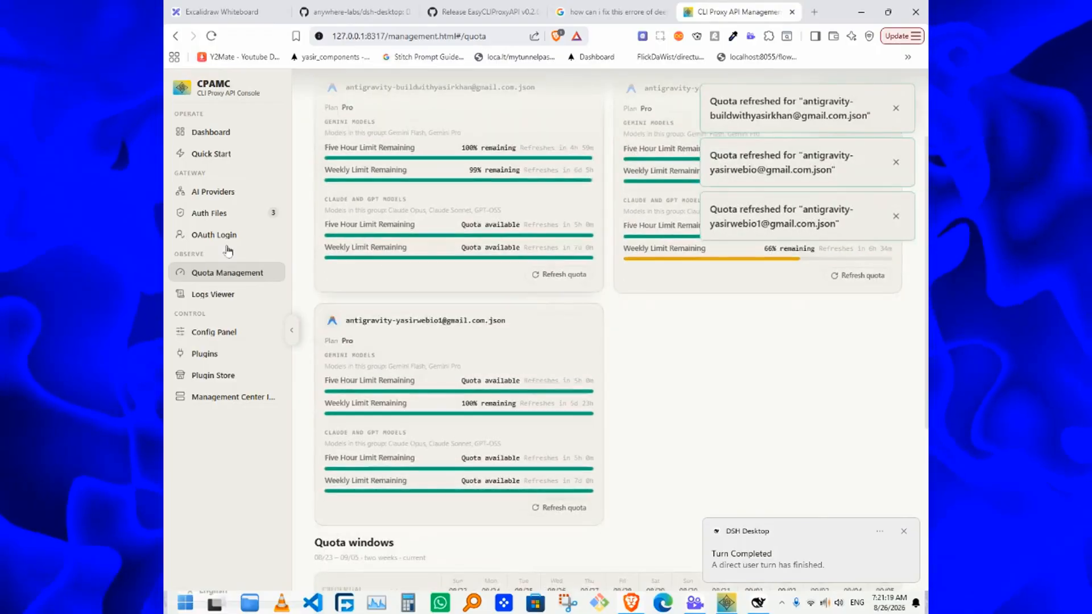
Close the CLI Proxy API management page and switch back to DSH Desktop to read the agent's answer about the project
click(210, 131)
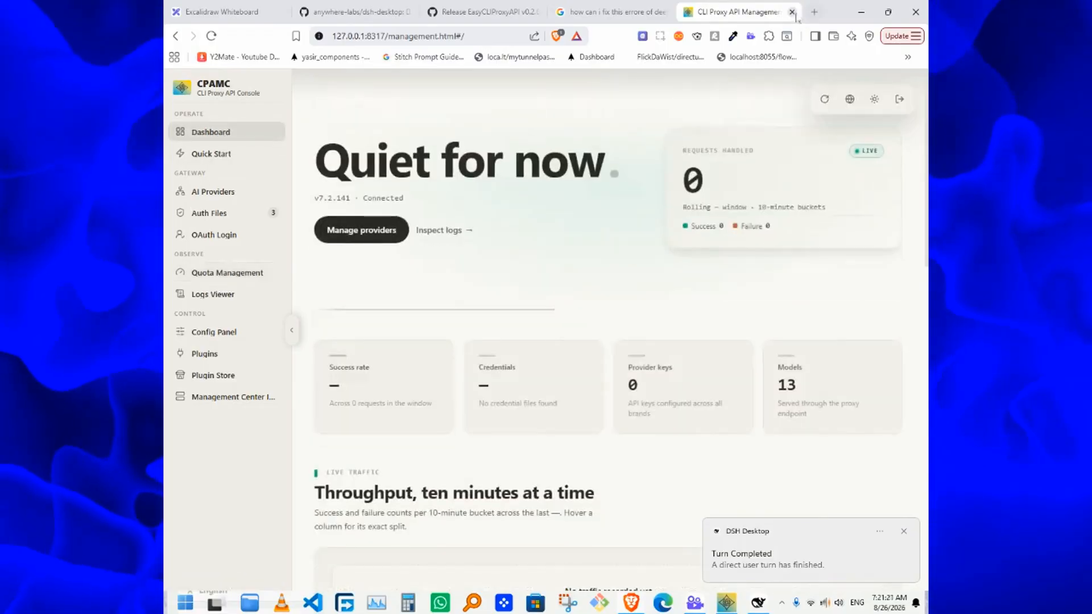
click(791, 12)
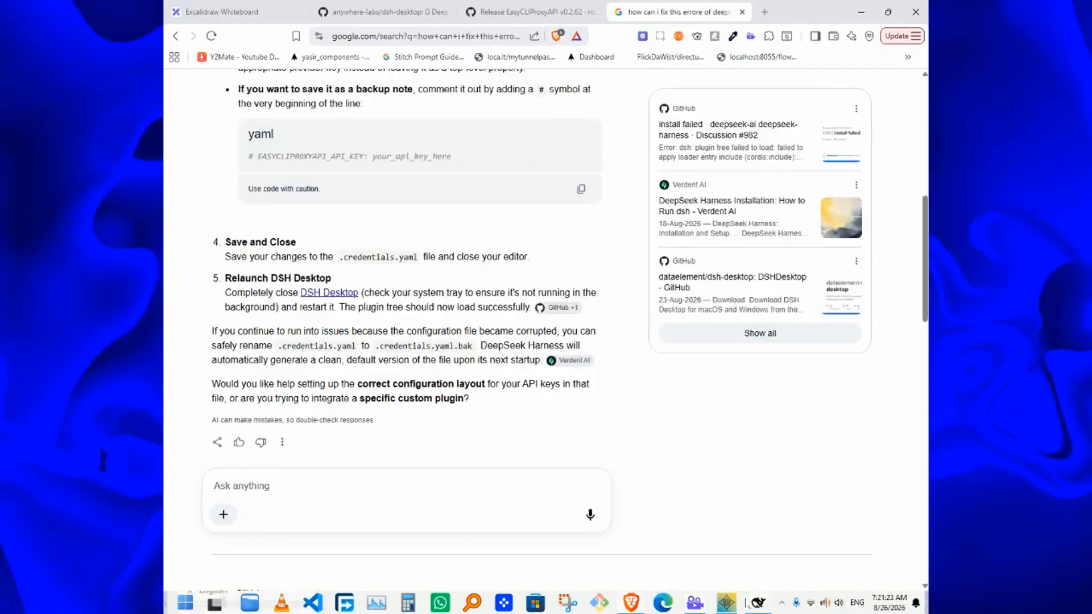
click(756, 604)
scroll(498, 353, up, 5)
scroll(510, 217, down, 2)
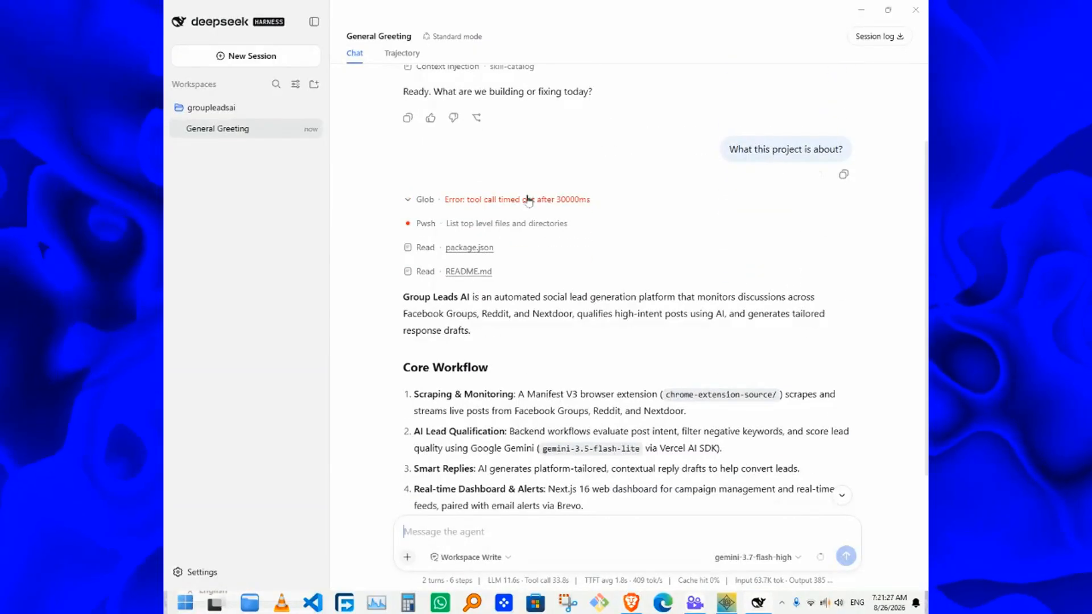
Examine the failed Glob tool call and read the Core Workflow and Key Tech Stack sections of the agent's answer
click(528, 199)
click(515, 200)
scroll(412, 232, down, 2)
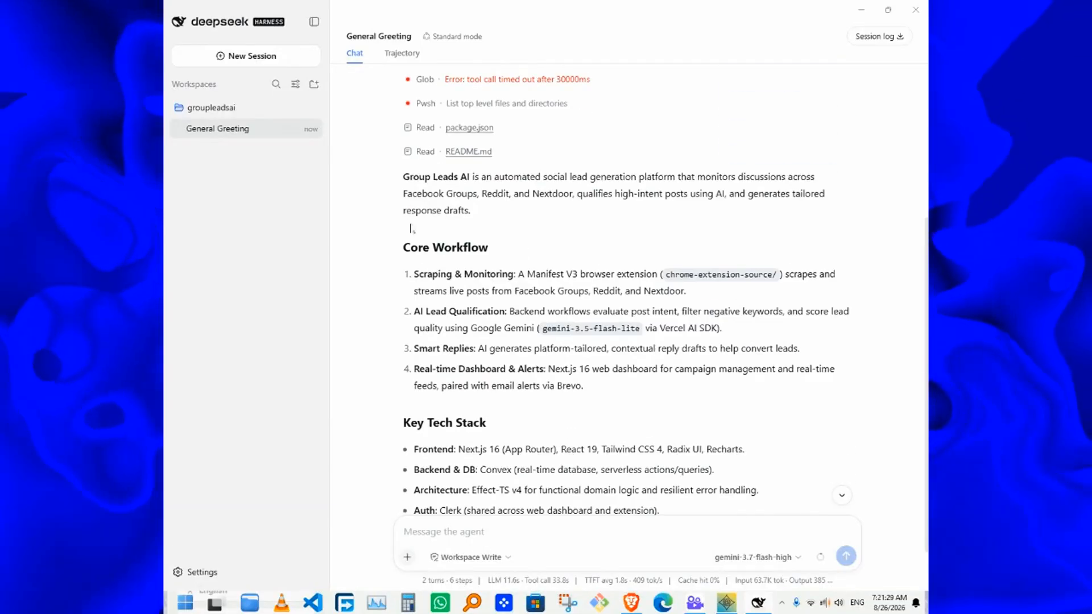
scroll(411, 232, down, 1)
scroll(411, 232, up, 1)
drag(422, 274, 640, 328)
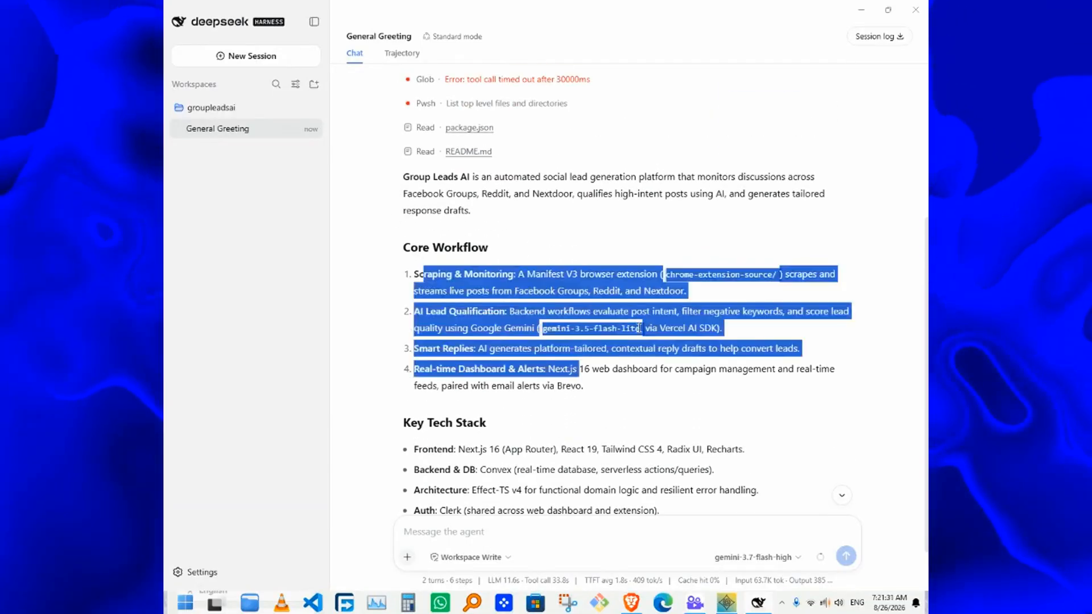
click(641, 328)
scroll(572, 342, down, 2)
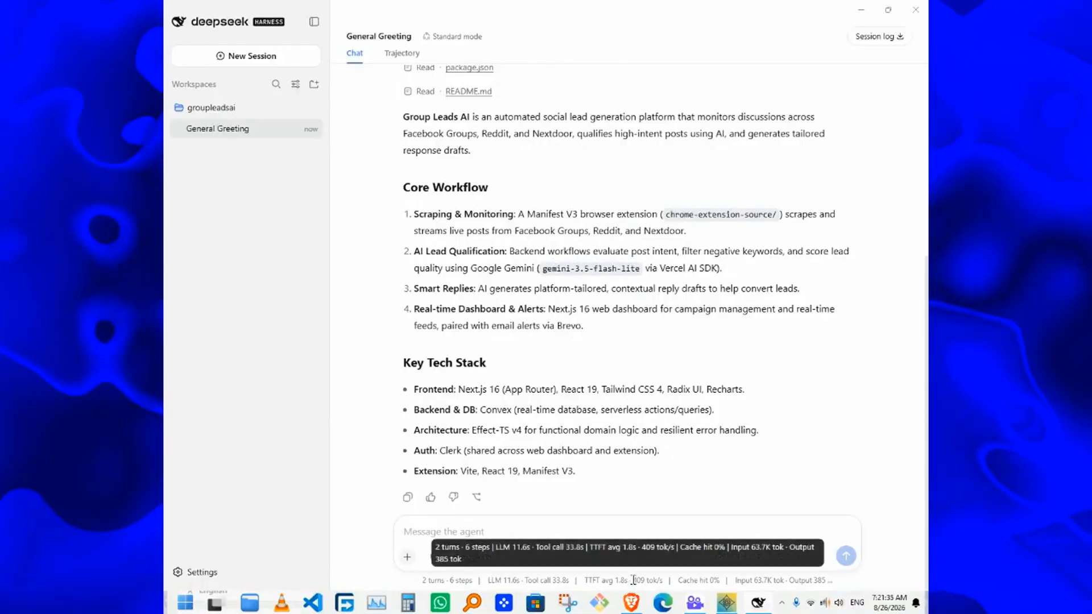
Check the session's speed, turn and token statistics, reread the answer and look at the Workspace Write permission options
drag(633, 580, 650, 579)
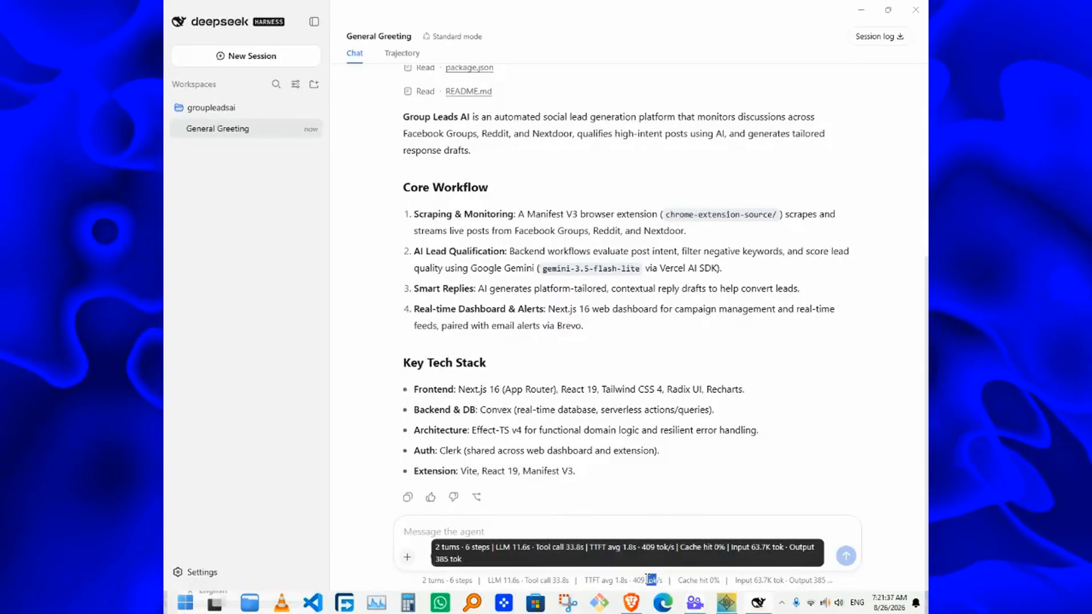
click(646, 579)
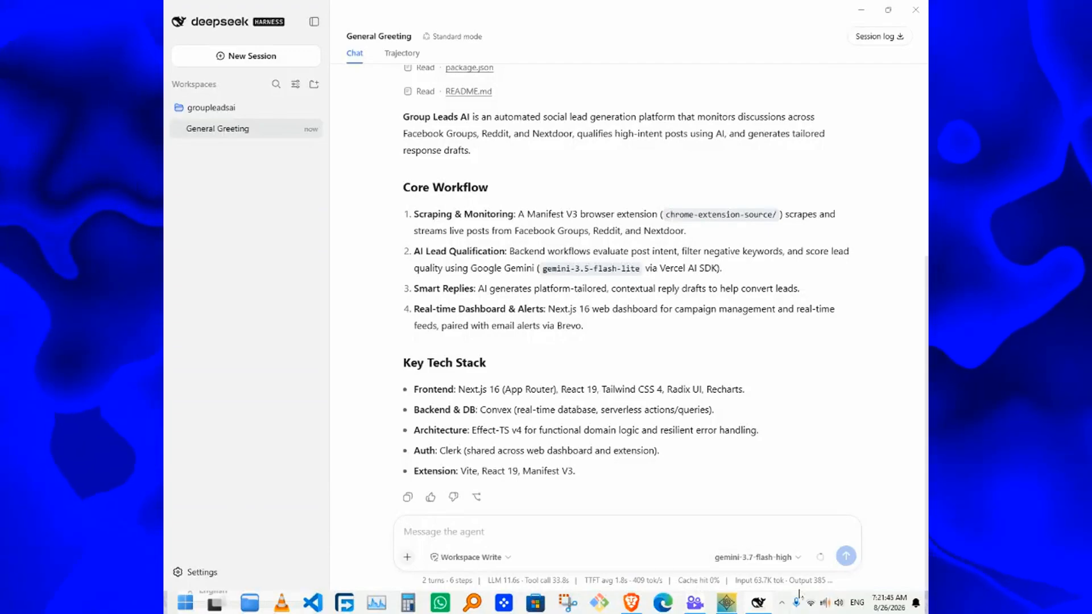
drag(488, 580, 428, 580)
scroll(546, 302, up, 1)
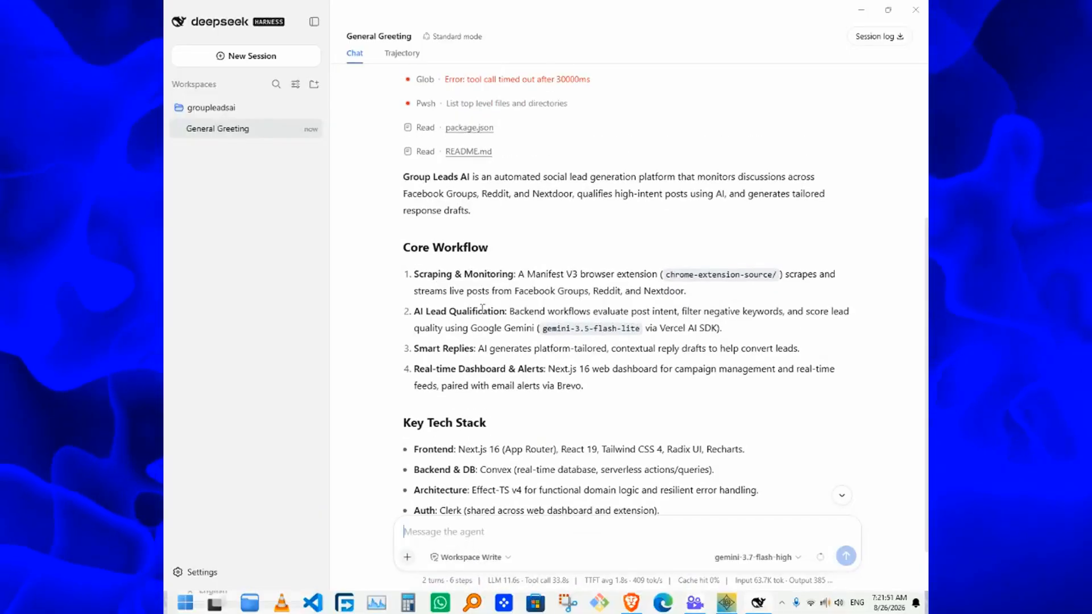
scroll(560, 273, up, 1)
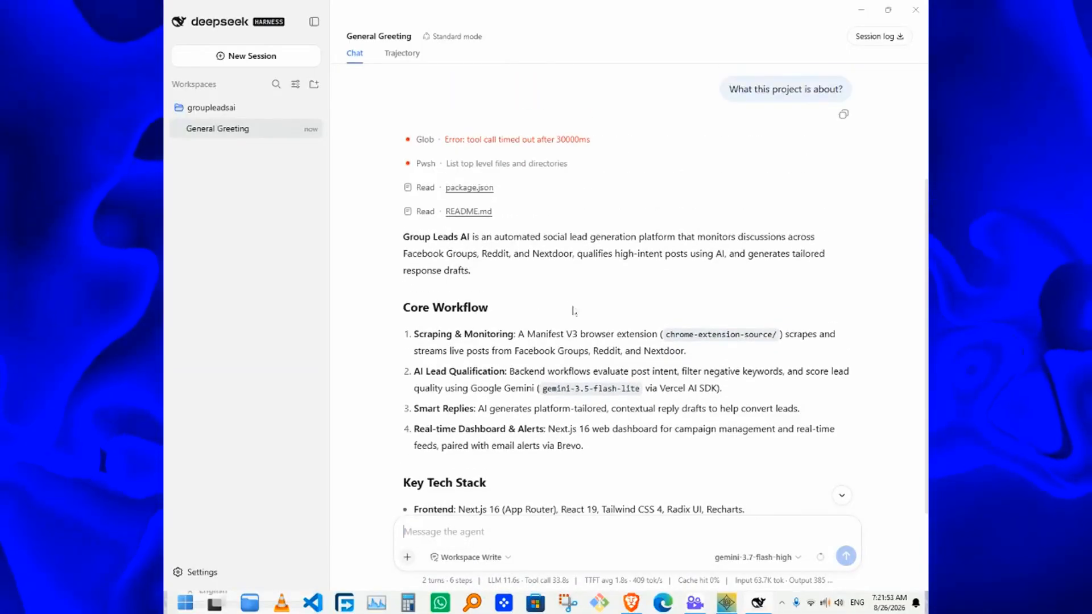
scroll(546, 313, down, 2)
click(520, 523)
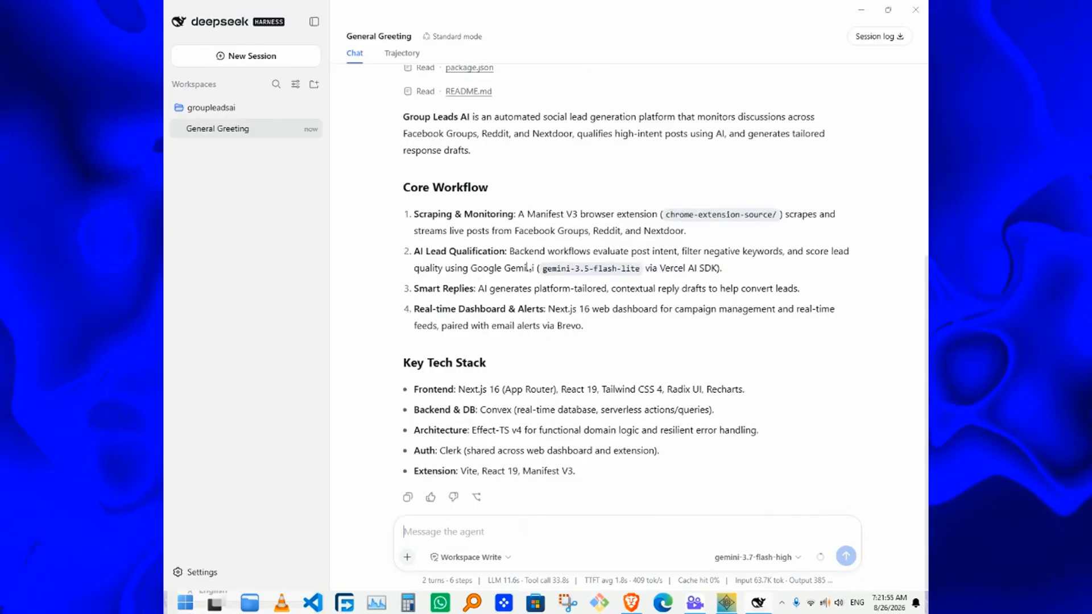
click(487, 557)
click(487, 556)
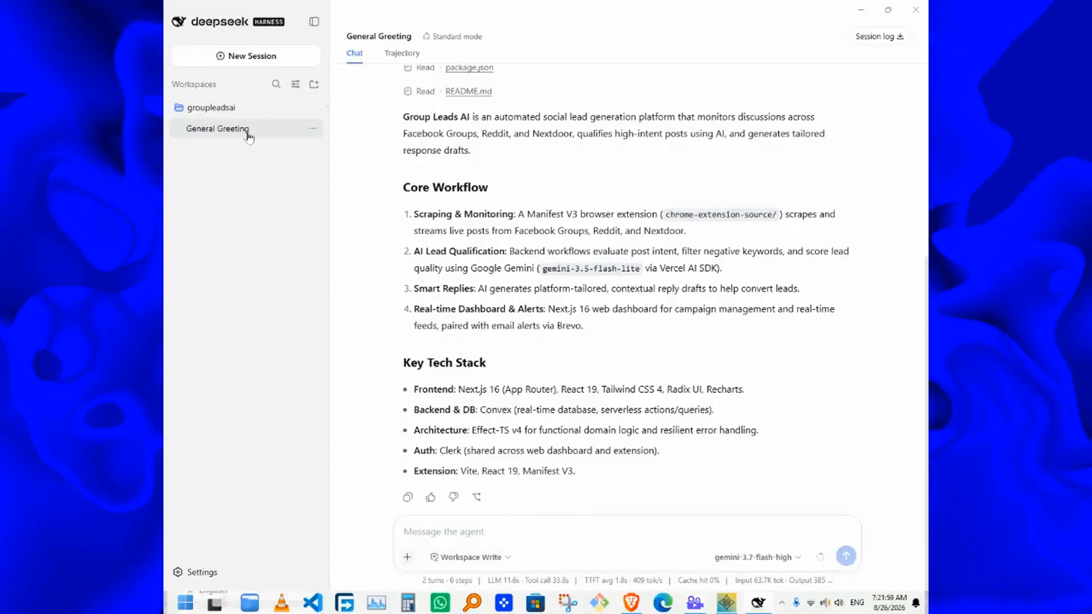
Open the settings and review the configured model providers, including Opencode Zen and EasyCLIProxyAPI
click(202, 571)
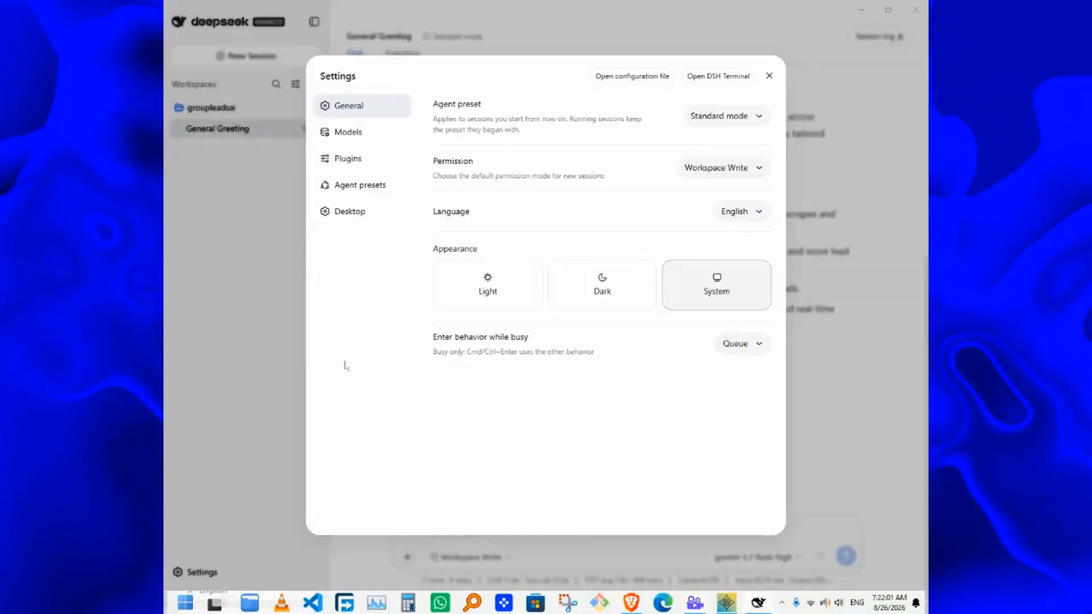
click(356, 135)
drag(438, 196, 463, 193)
double_click(490, 191)
click(596, 192)
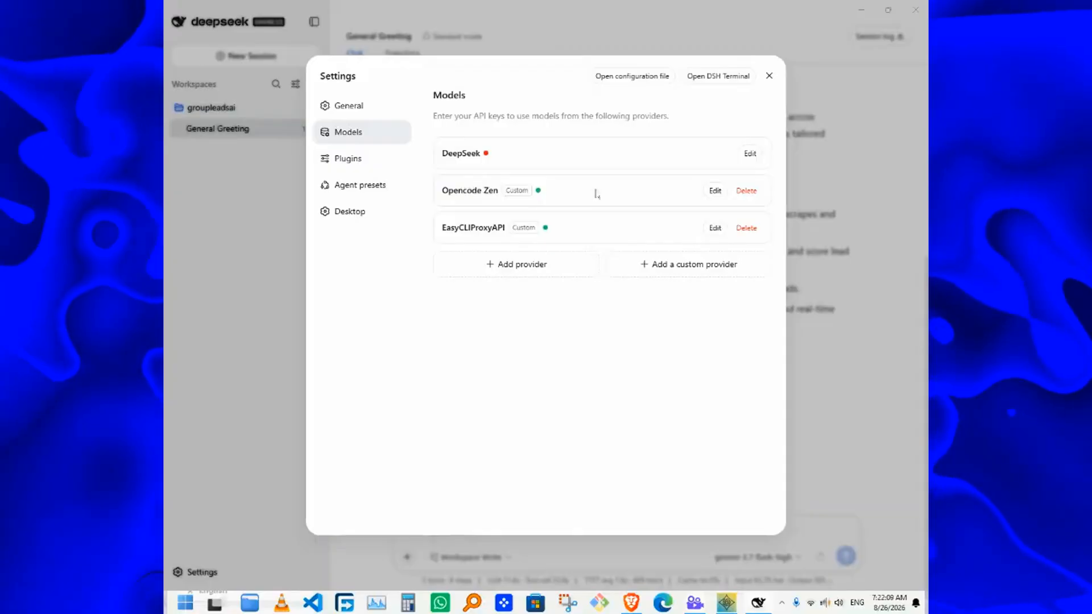
Browse the list of installed plugins in the settings
click(352, 158)
click(537, 140)
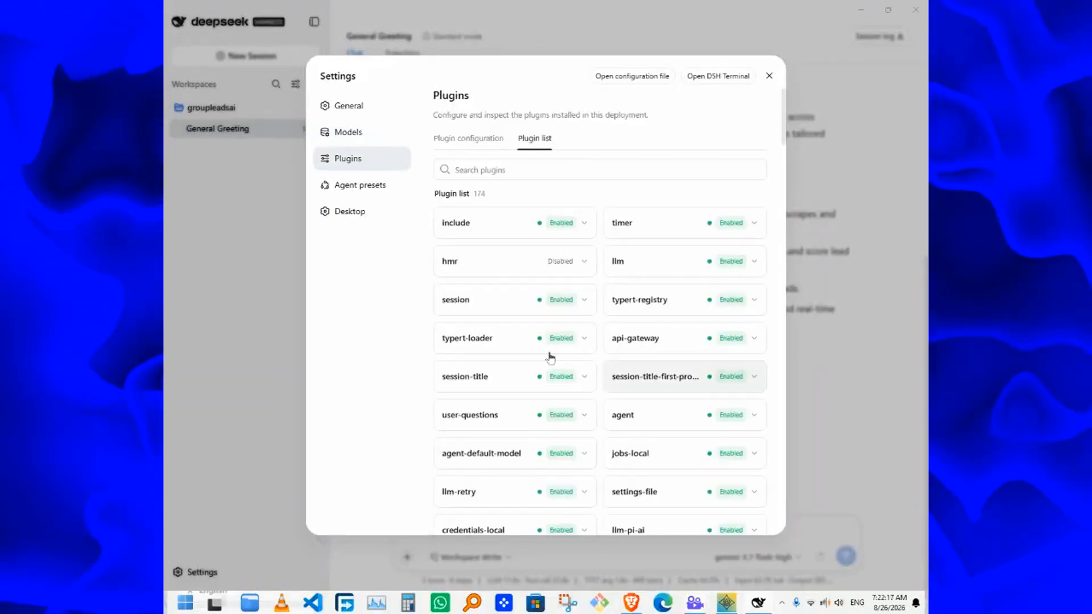
scroll(606, 239, down, 10)
scroll(607, 240, up, 5)
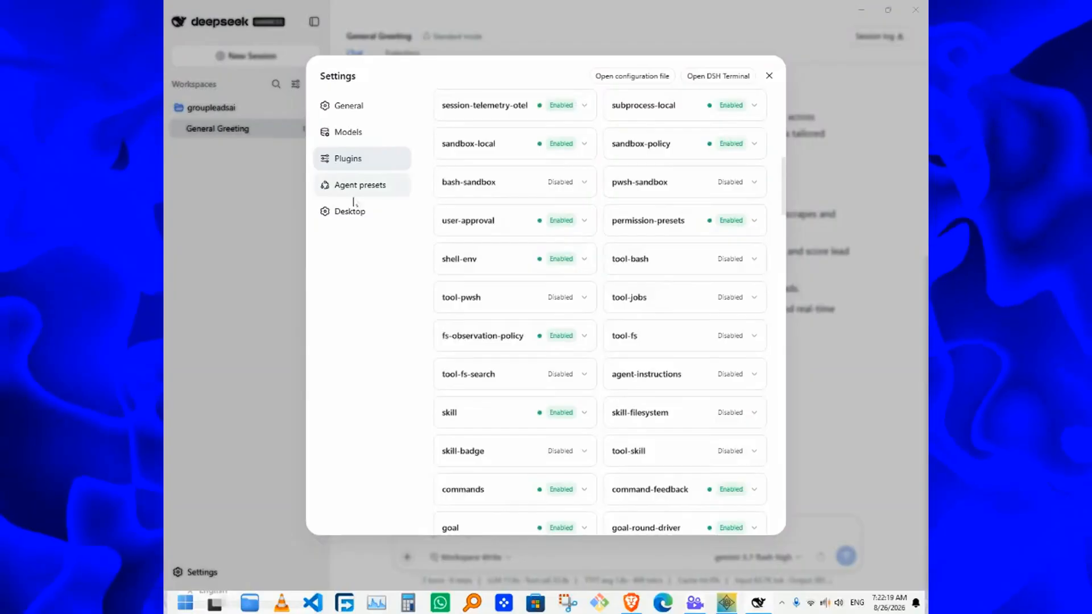
Review the agent presets and the Desktop settings, close the settings and skim the agent's answer again
click(369, 187)
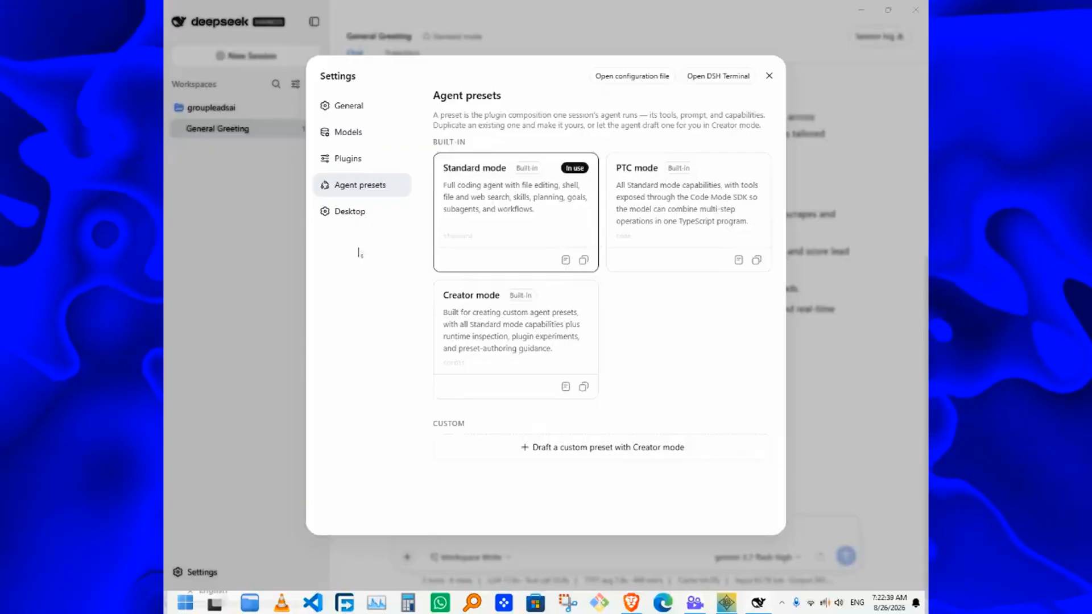
click(364, 215)
scroll(587, 214, down, 8)
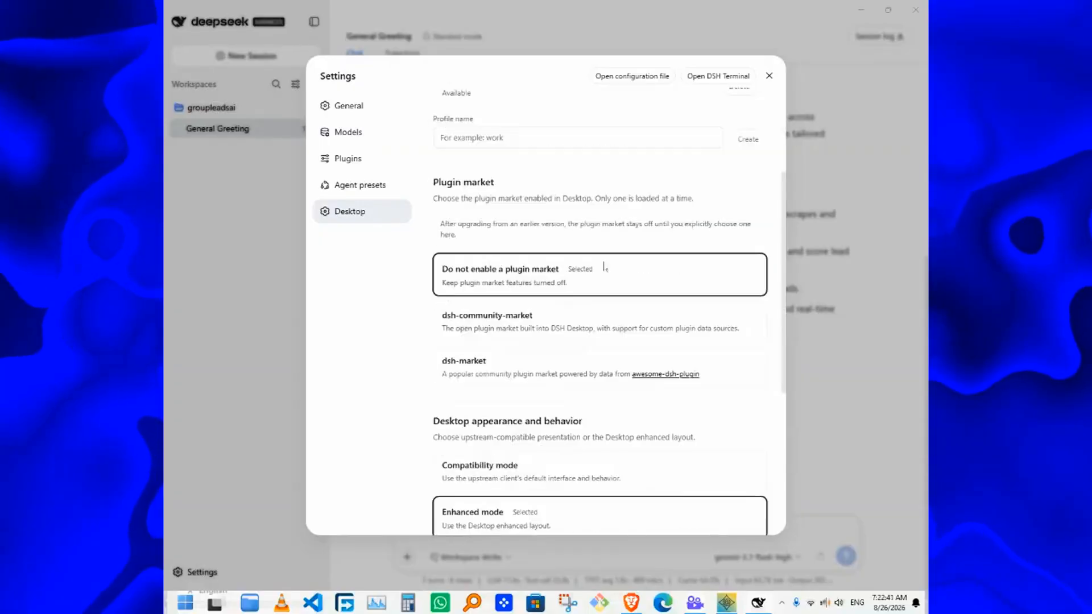
scroll(607, 318, up, 8)
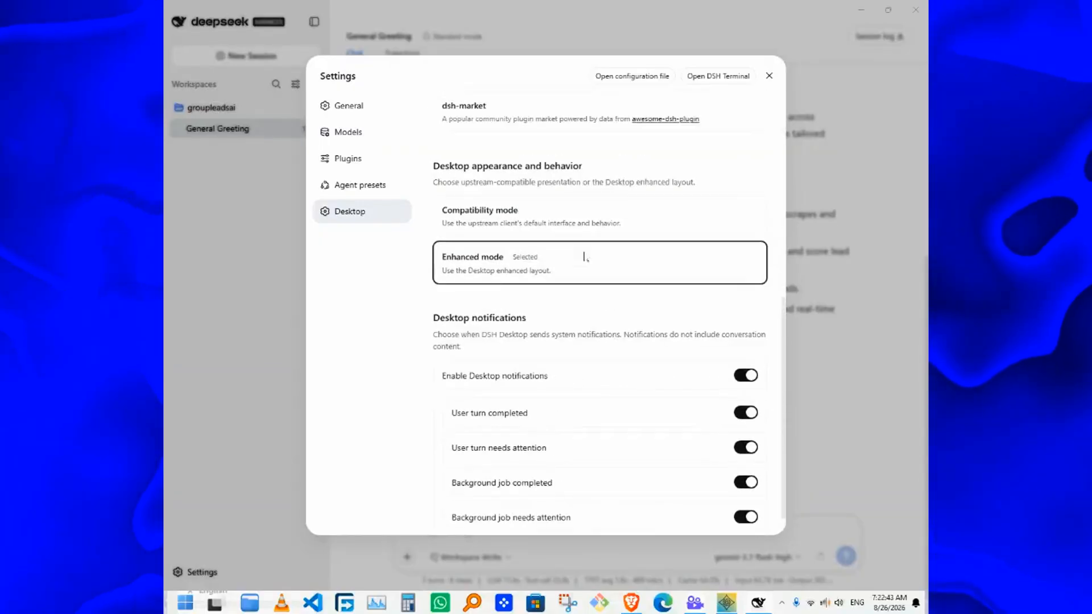
click(768, 77)
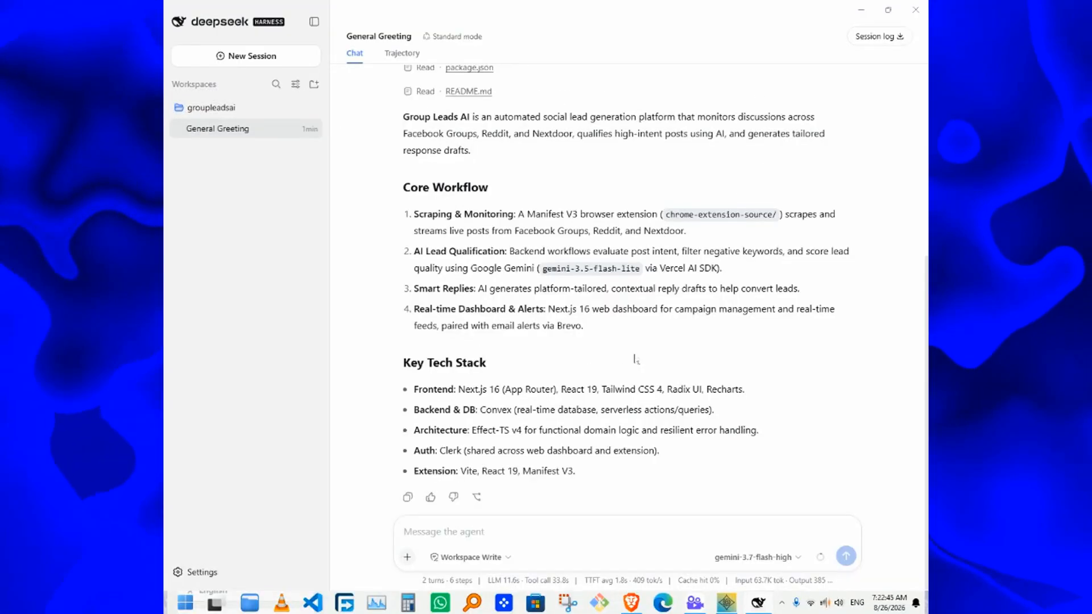
scroll(625, 285, up, 3)
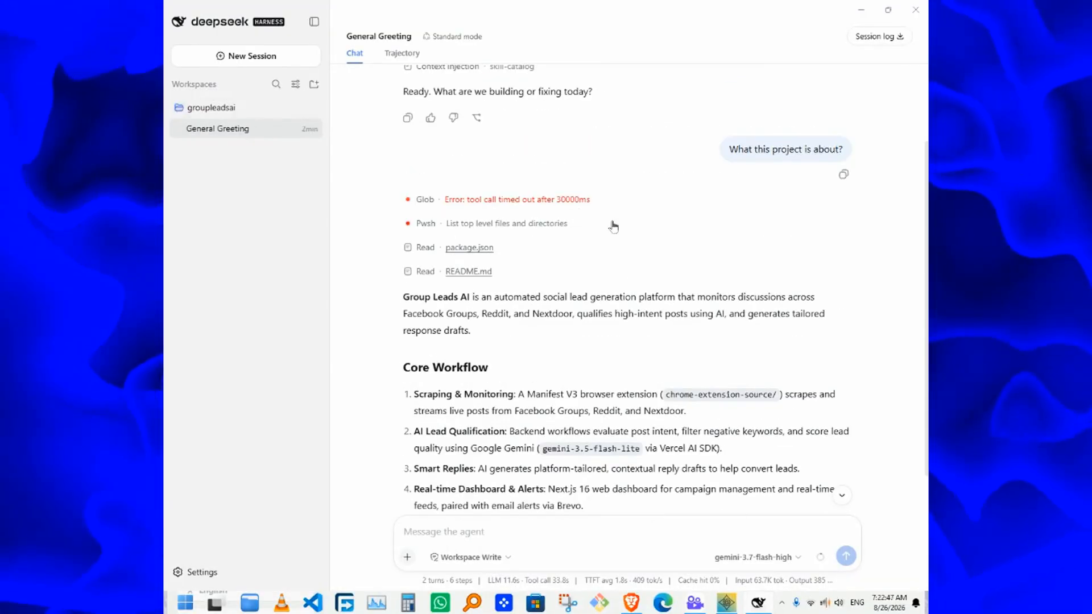
scroll(653, 351, down, 4)
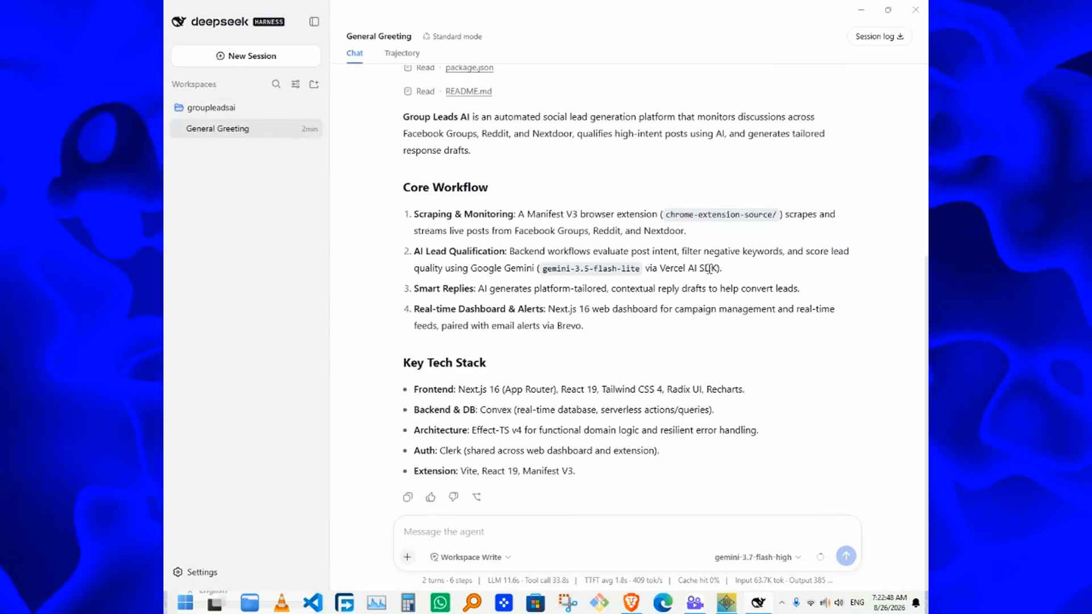
Switch to the Brave browser and open the DeepSeek Harness developer preview page (deepseek.com/harness/en/) in a new tab
click(861, 10)
key(alt+Tab)
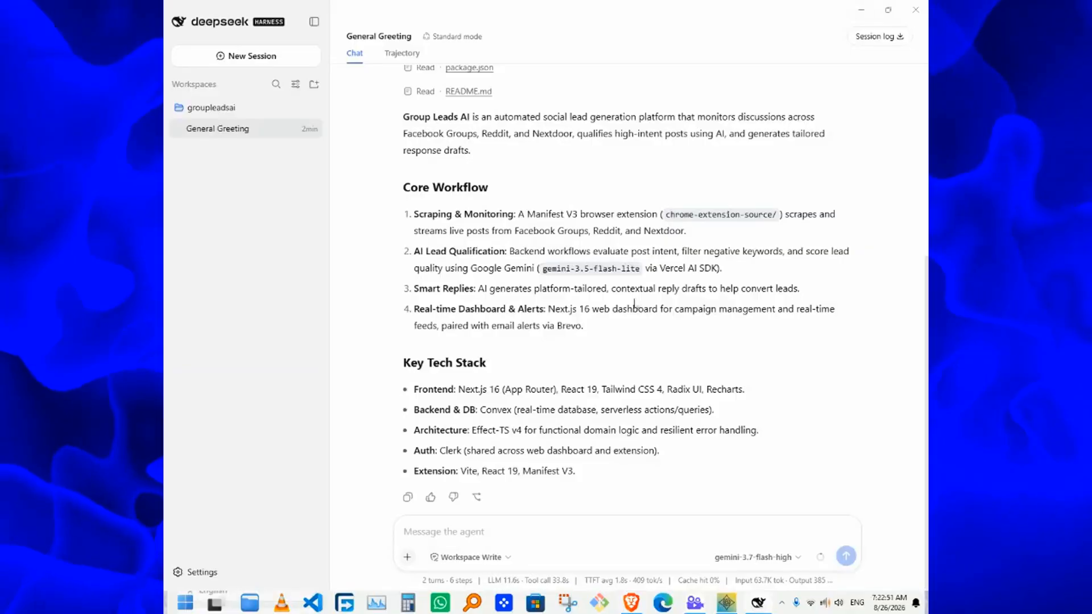
key(alt+Tab)
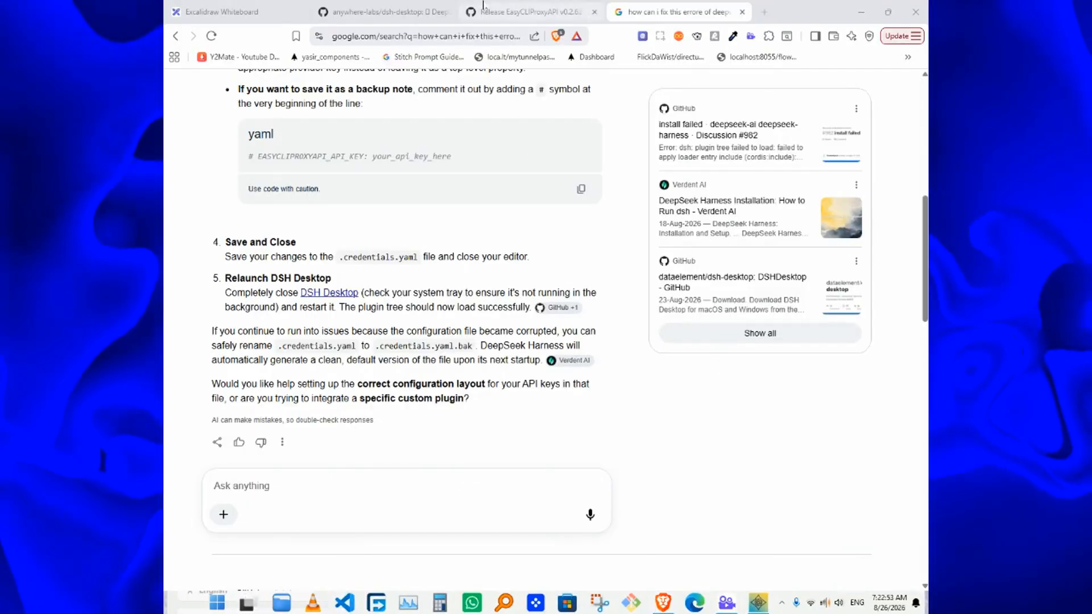
click(764, 12)
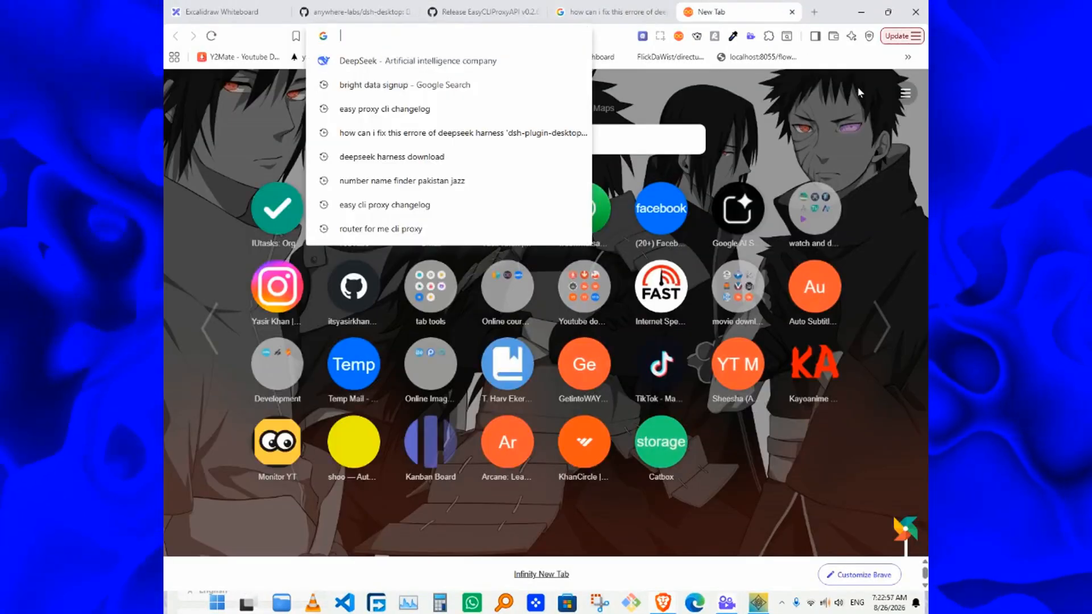
text(dee)
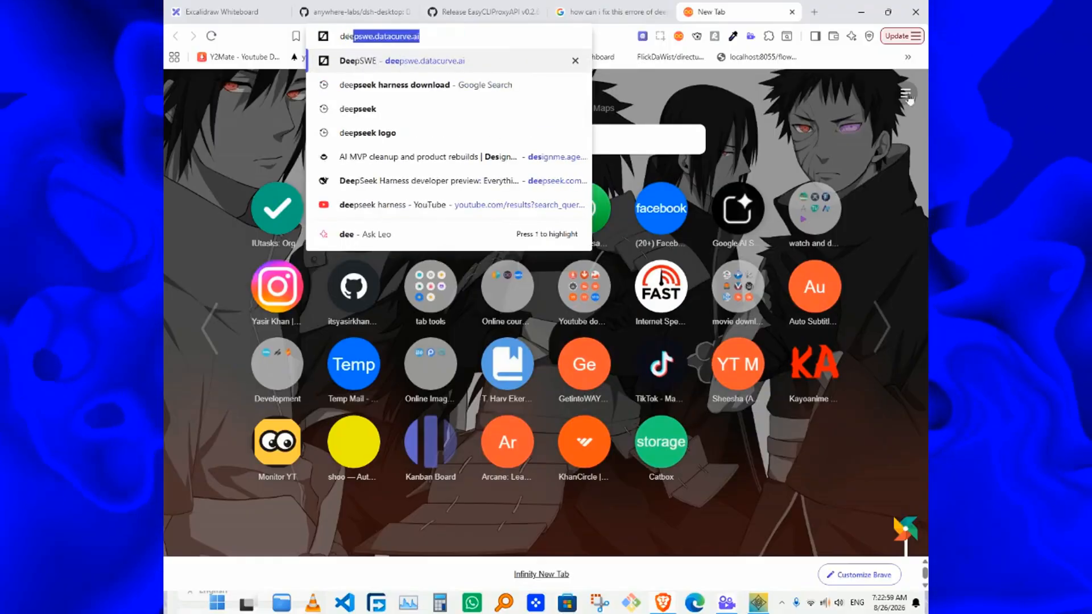
key(Down)
key(Return)
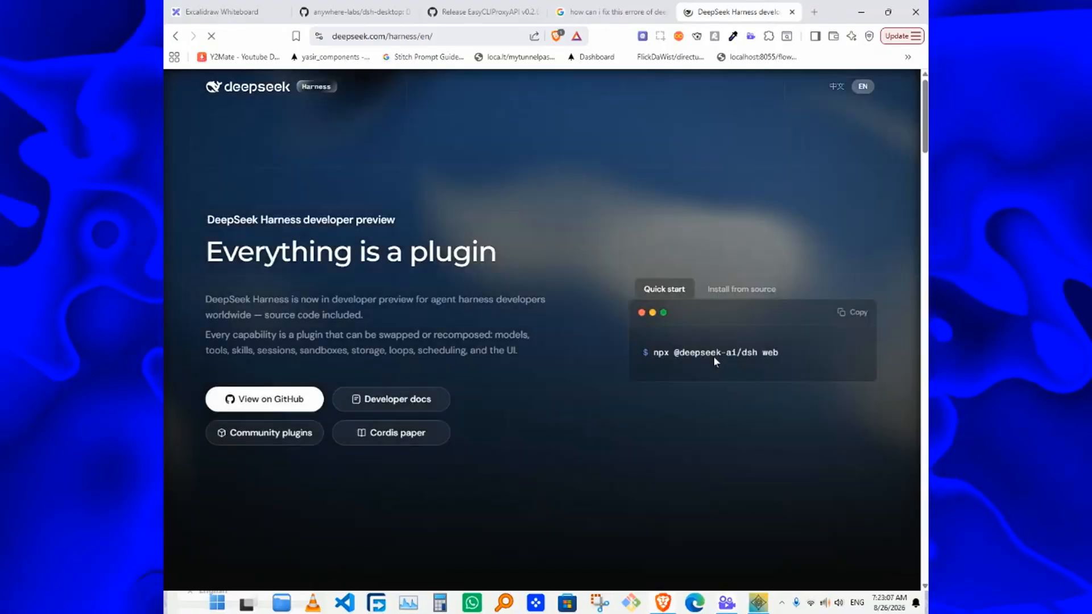
drag(674, 353, 778, 354)
click(851, 312)
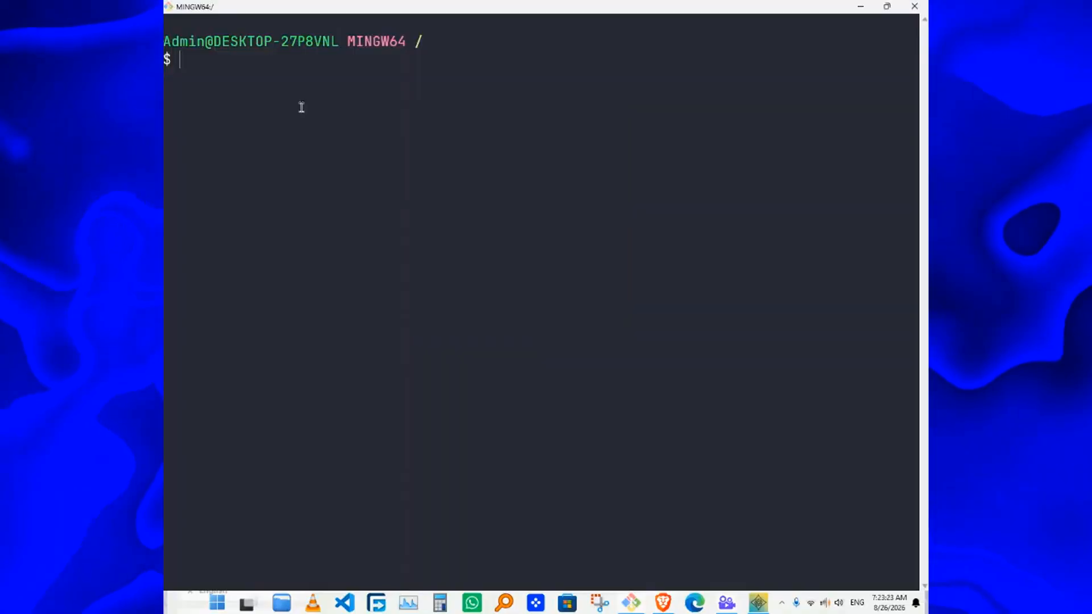
right_click(326, 72)
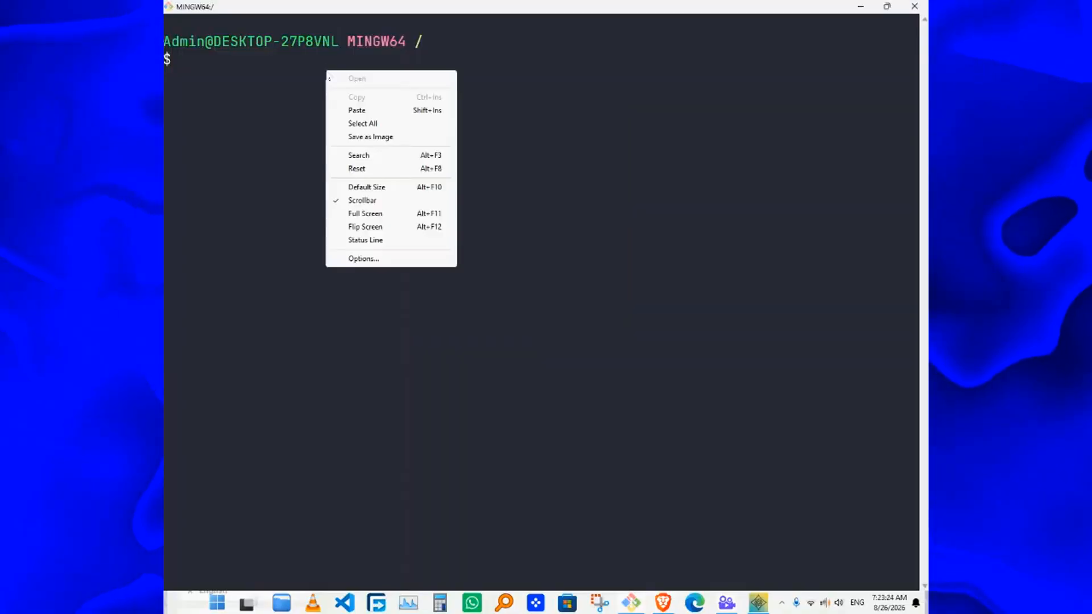
click(368, 109)
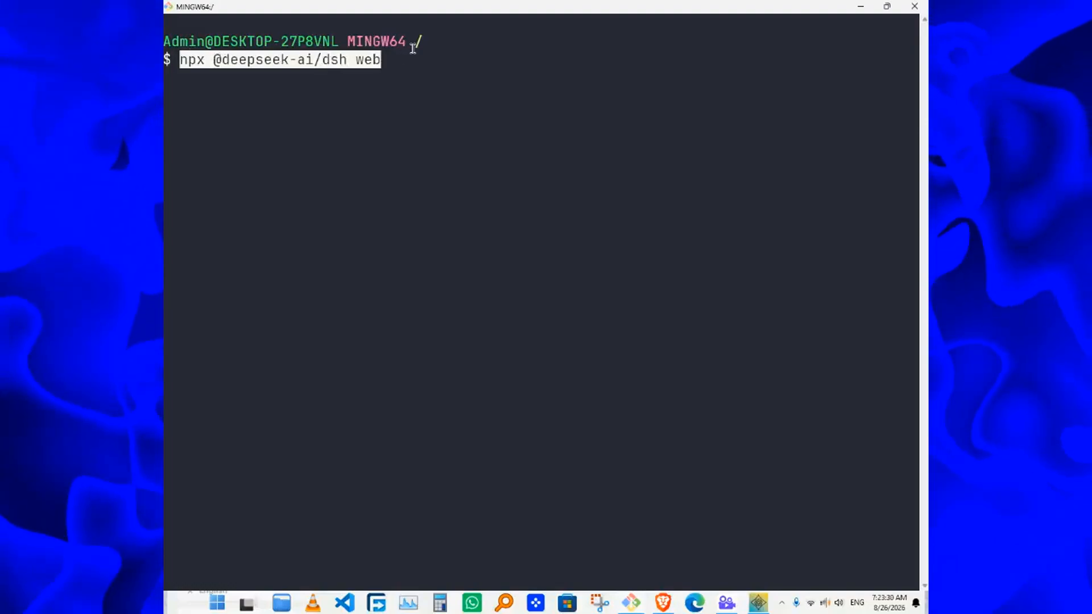
key(Left)
key(Left)
key(Left)
key(Left)
key(Left)
key(Left)
key(Left)
key(Left)
key(Left)
key(Left)
key(Left)
key(Left)
key(Left)
key(Left)
key(Left)
key(Left)
key(Left)
key(Left)
key(Left)
key(Left)
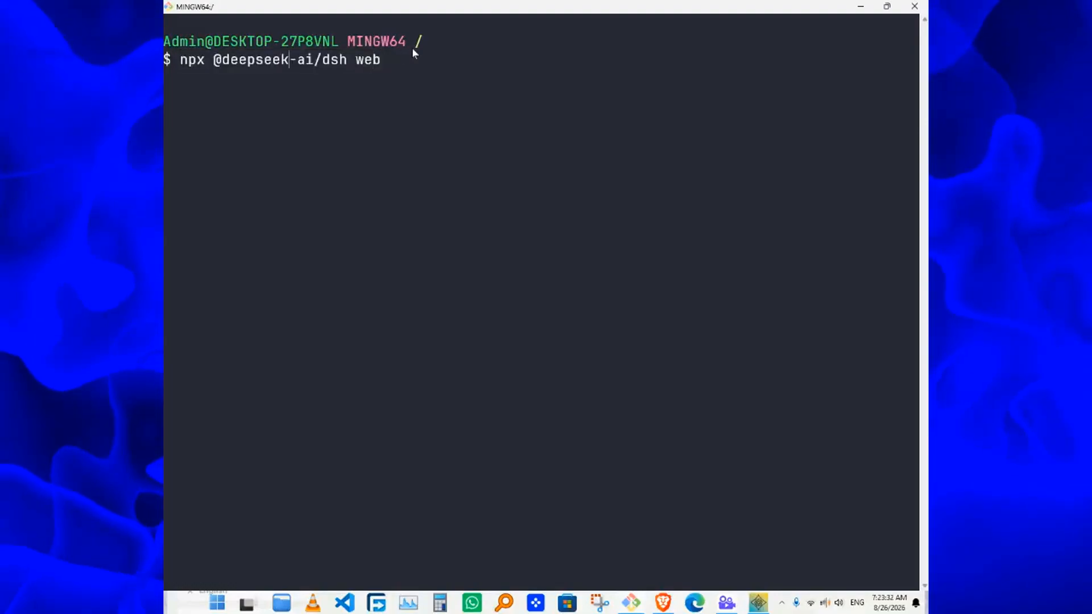
key(BackSpace)
key(BackSpace)
key(BackSpace)
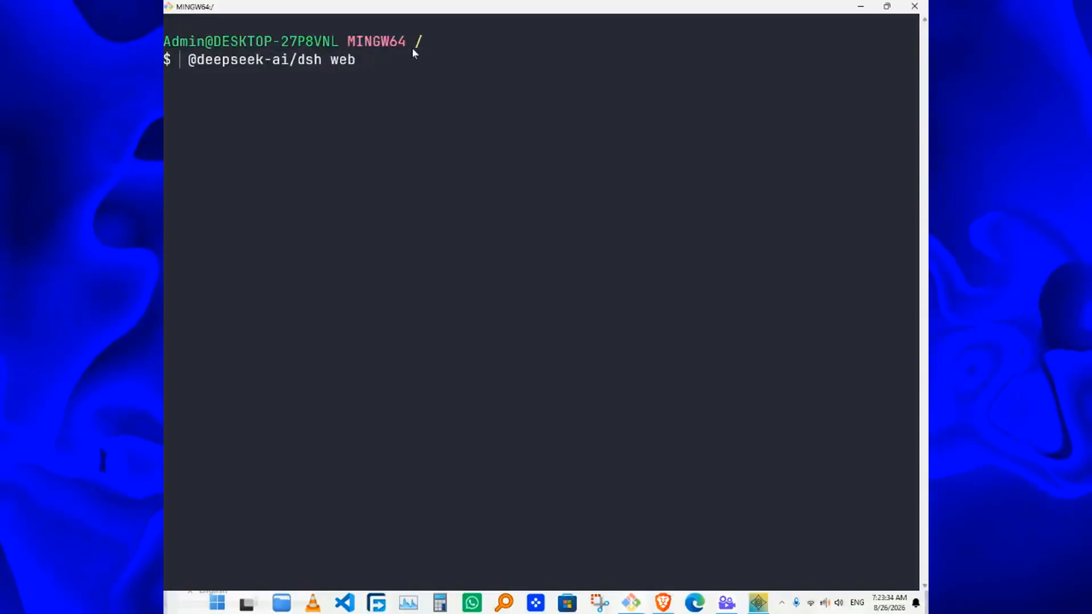
text(pnpm)
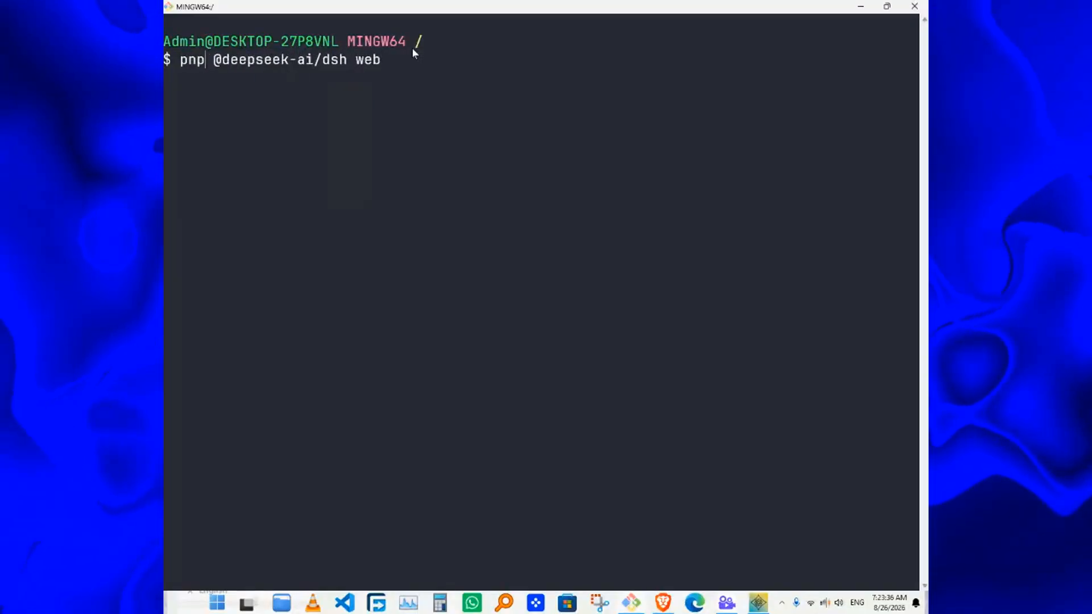
text( d)
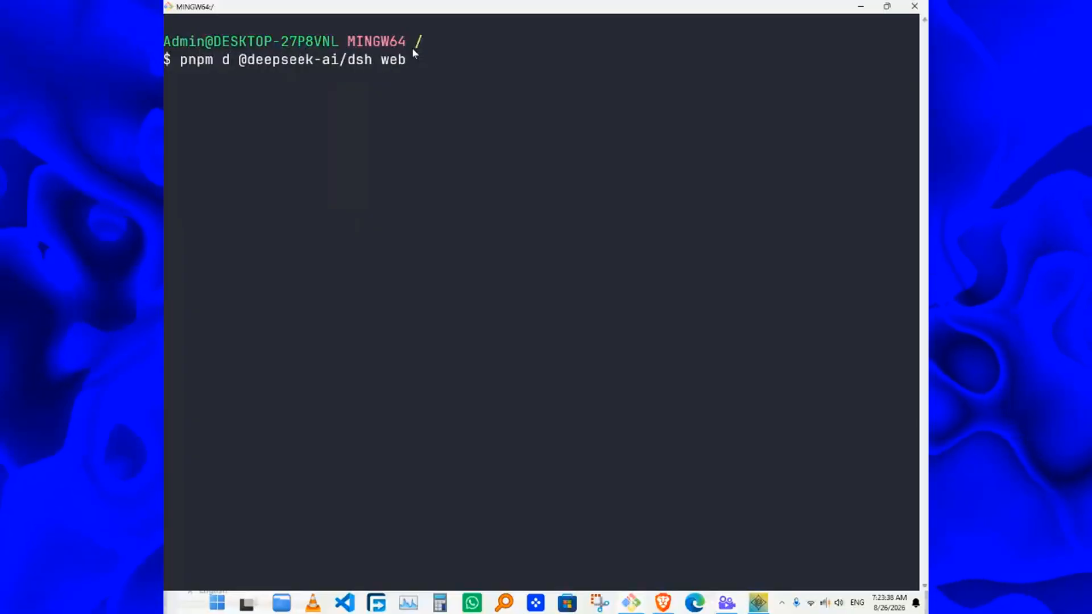
text(l)
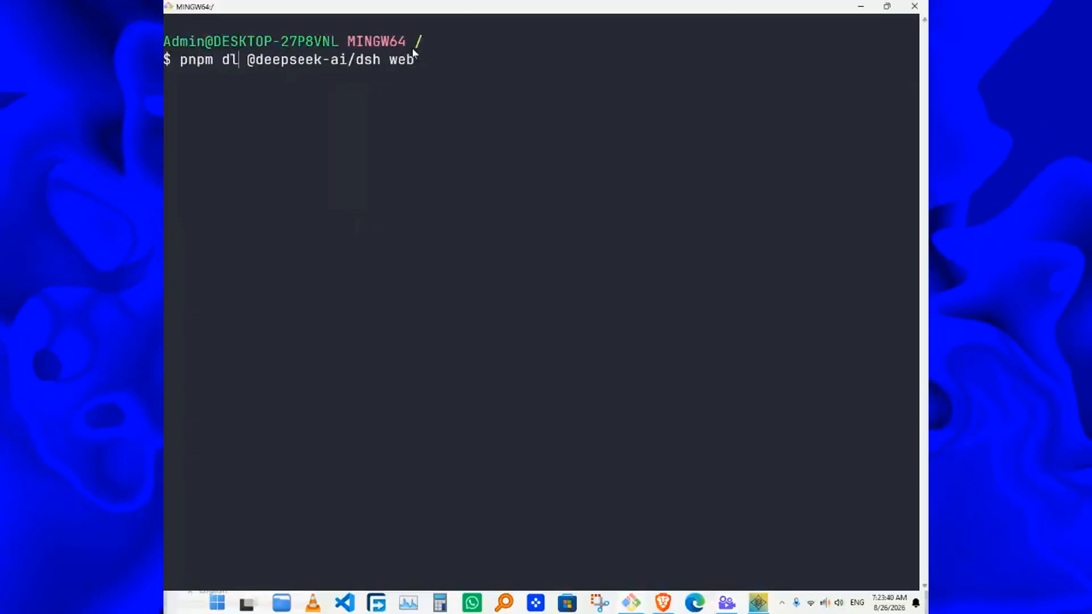